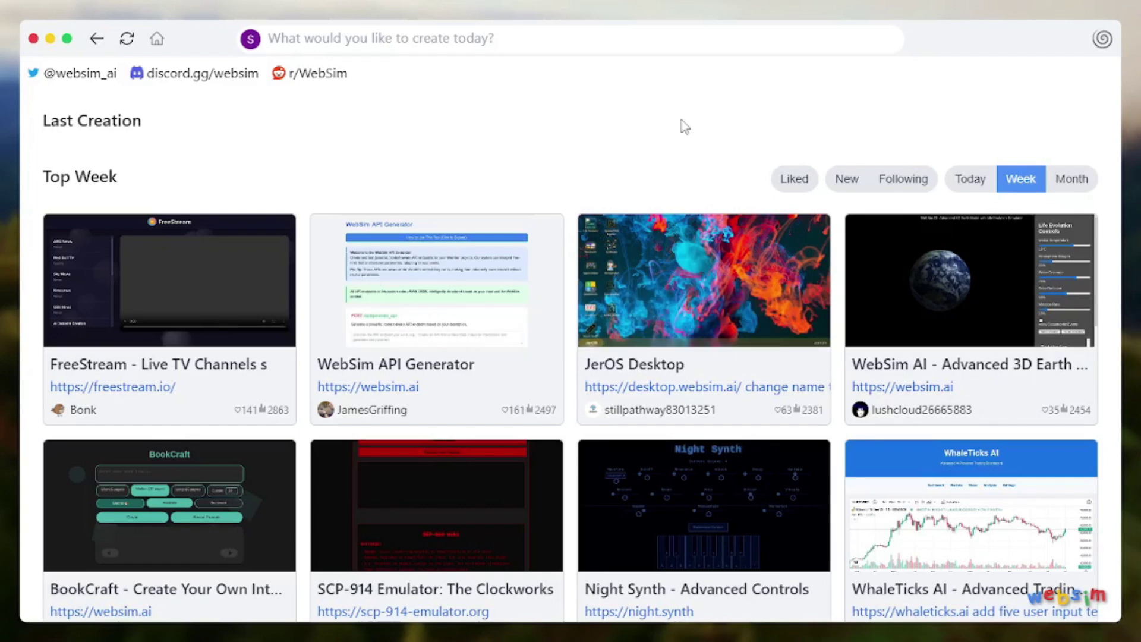
- Browse the WebSim gallery and open the AI 3D Earth life evolution simulator
scroll(658, 262, "down", 7)
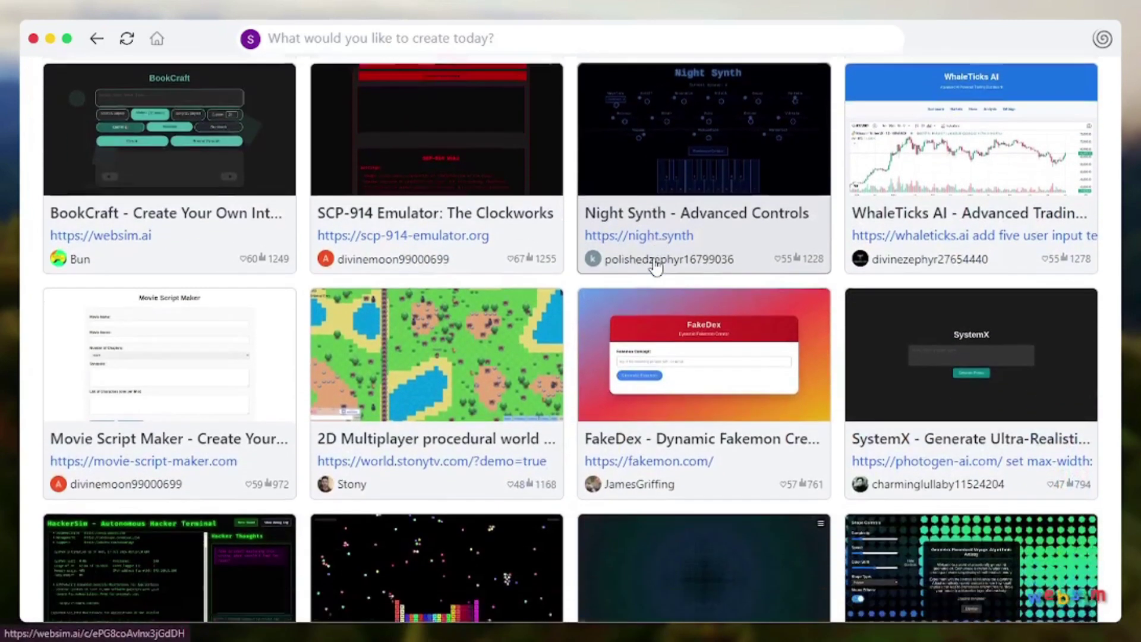
scroll(656, 266, "down", 2)
scroll(645, 249, "down", 4)
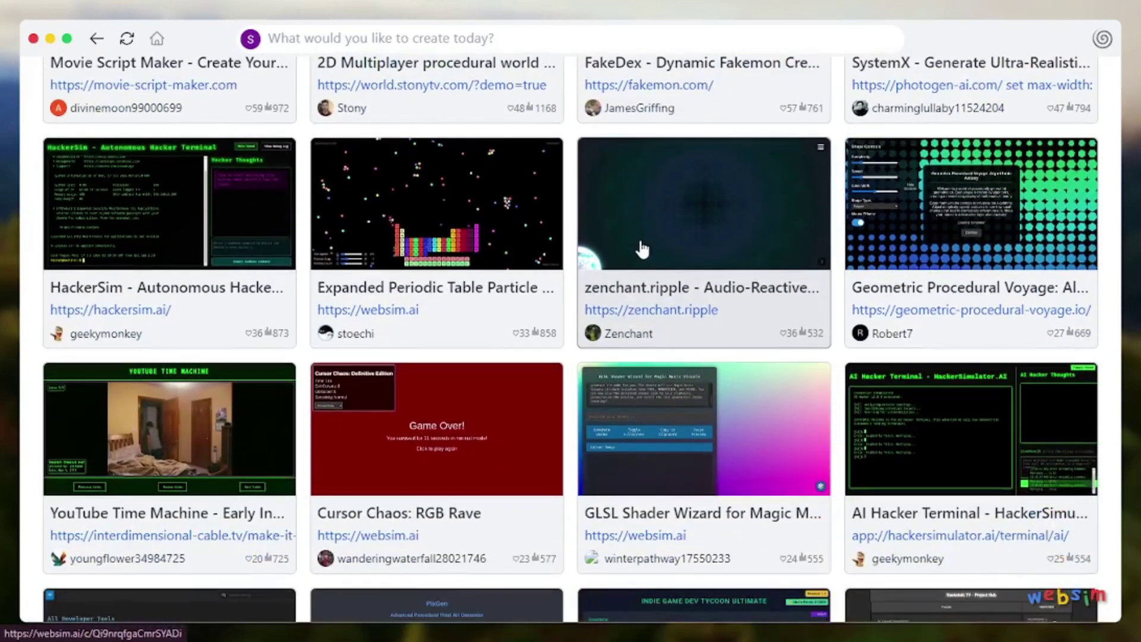
scroll(643, 250, "down", 4)
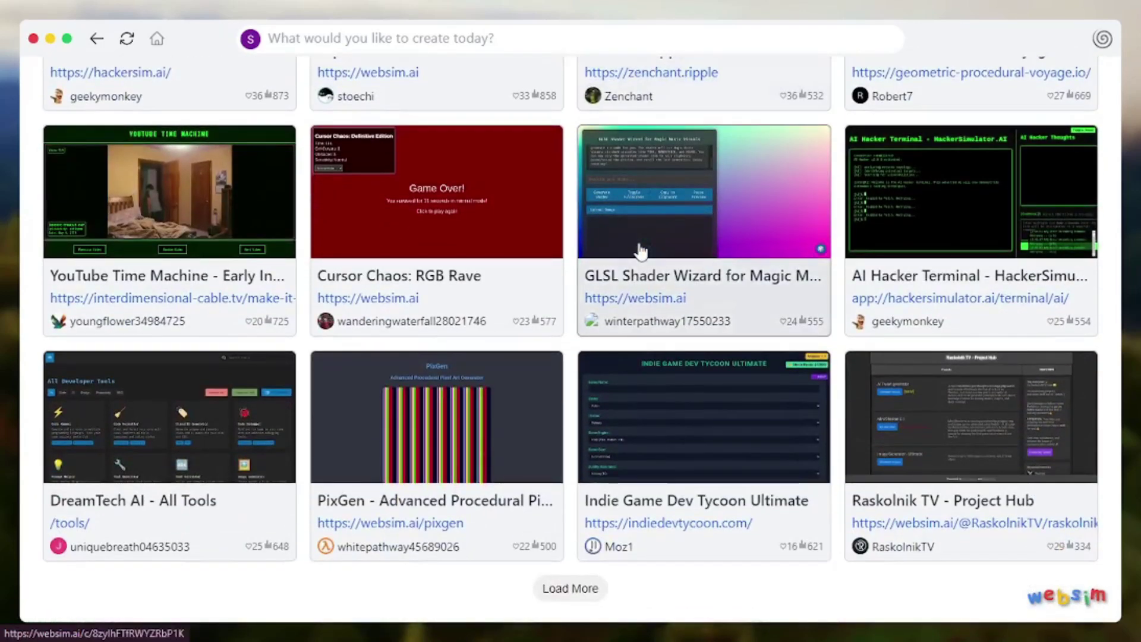
scroll(636, 244, "up", 17)
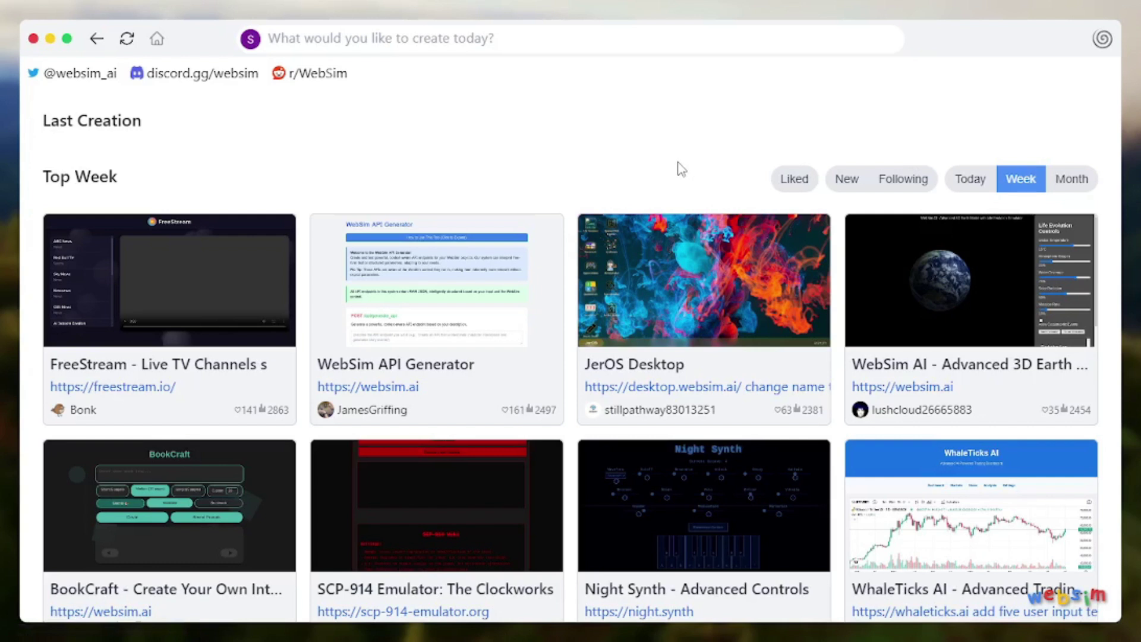
scroll(961, 281, "down", 2)
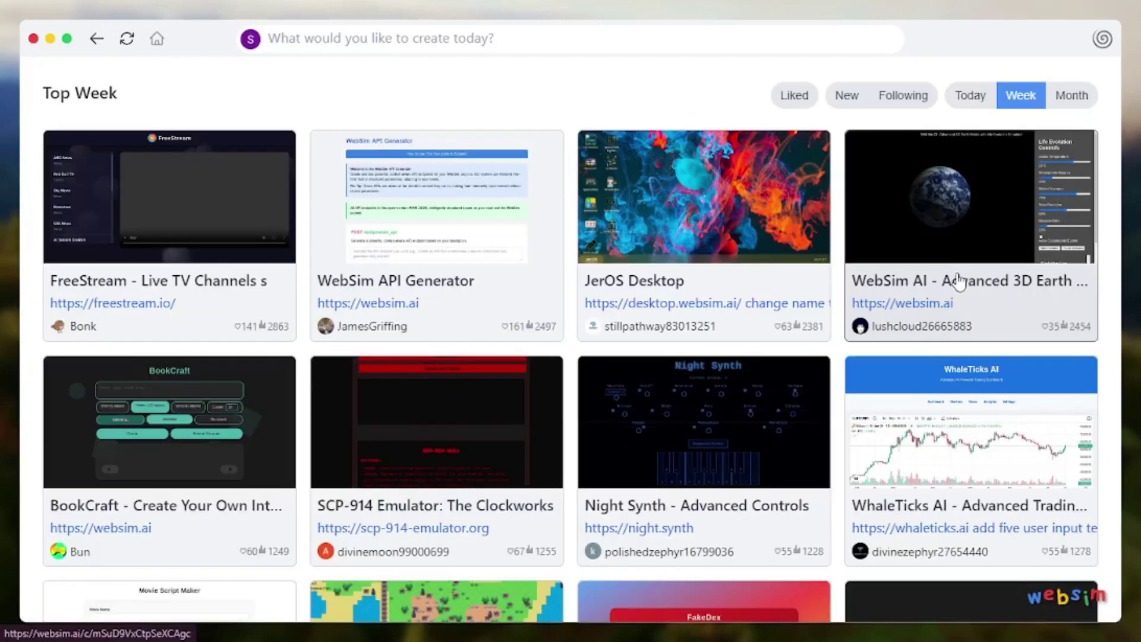
left_click(958, 281)
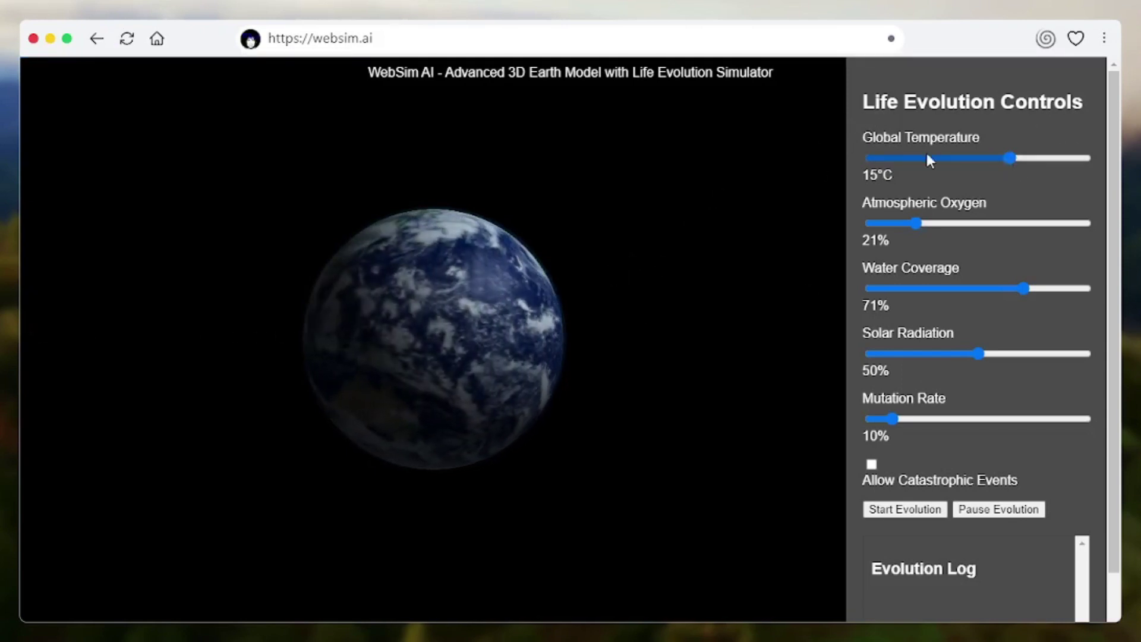
- Set temperature 32°C, oxygen 49%, water 3%, solar radiation 34% and mutation rate 34%
left_click_drag(1031, 159, 1048, 158)
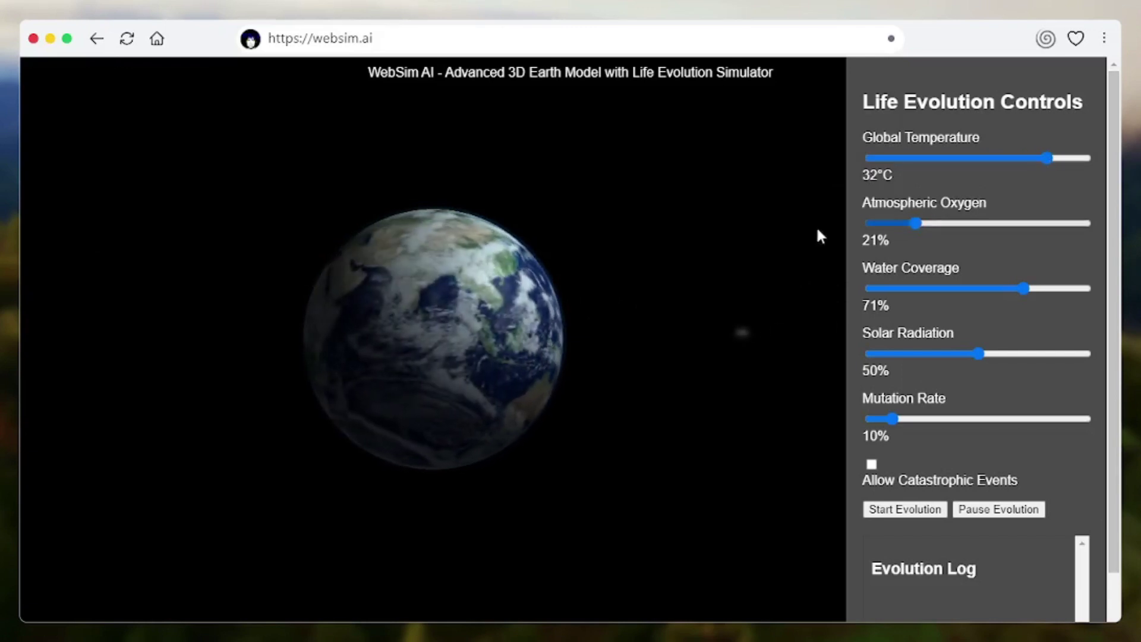
left_click_drag(918, 222, 976, 222)
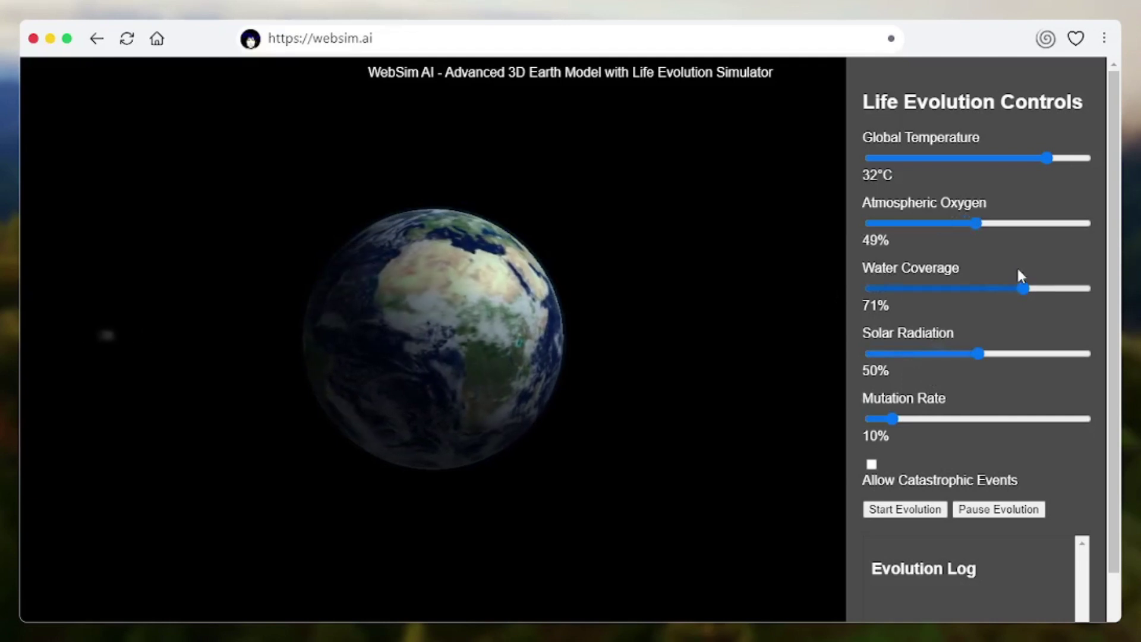
left_click_drag(1025, 288, 876, 297)
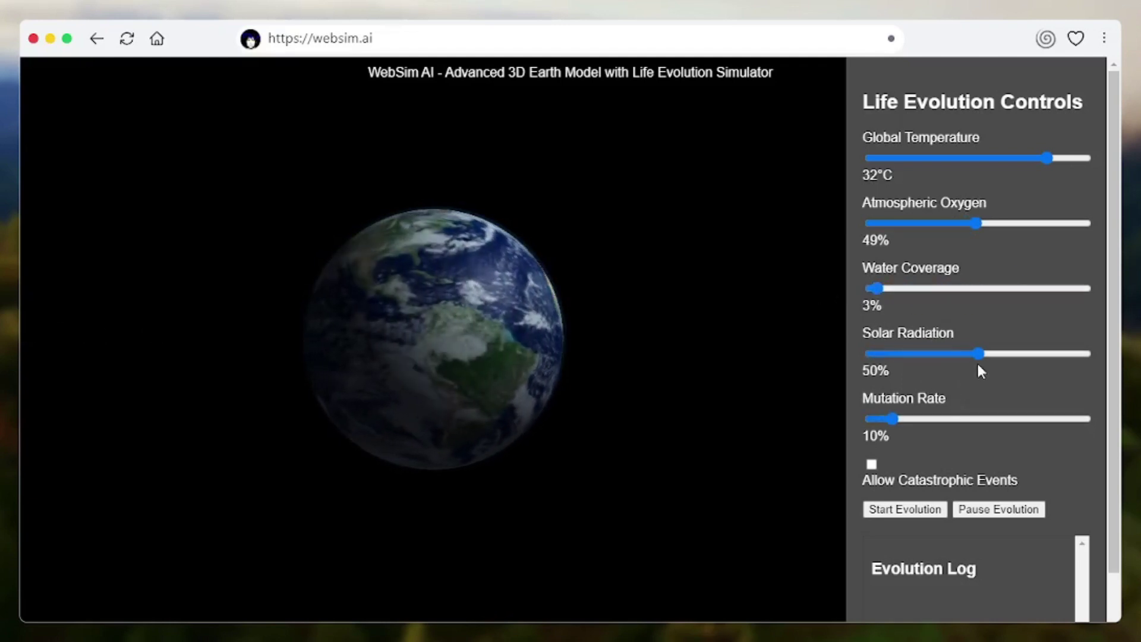
left_click_drag(979, 353, 945, 357)
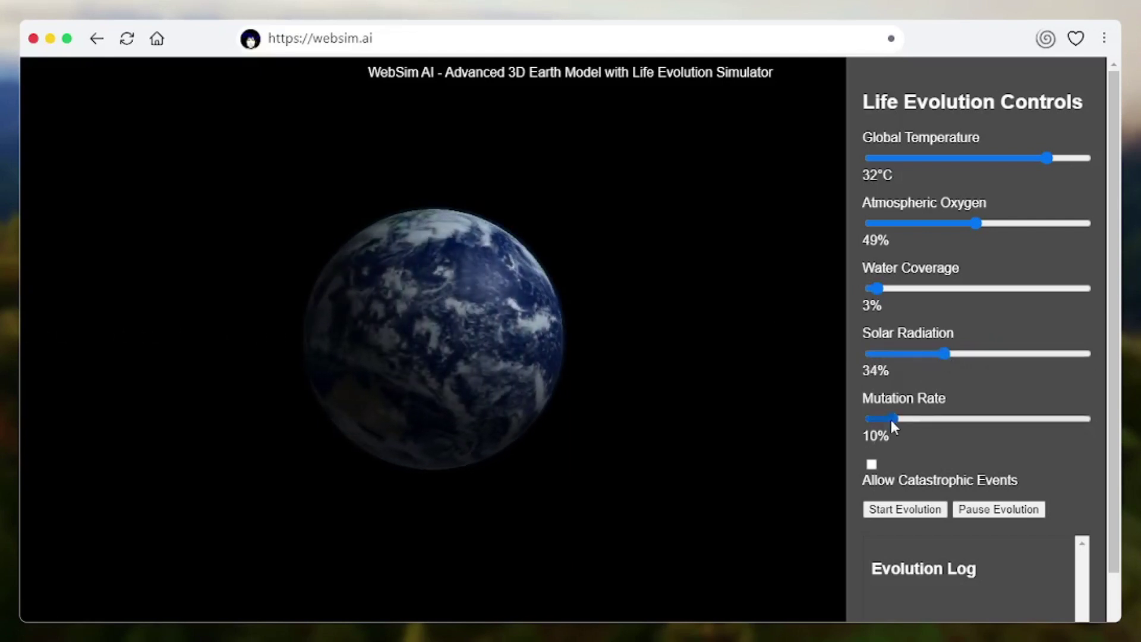
left_click_drag(890, 418, 944, 418)
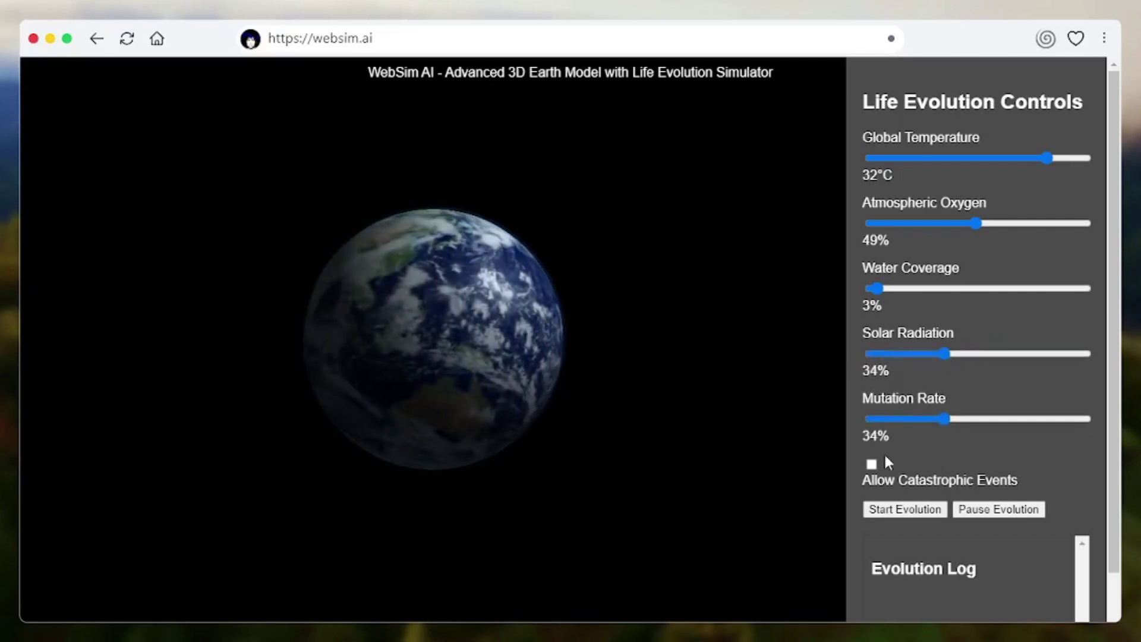
scroll(898, 475, "down", 1)
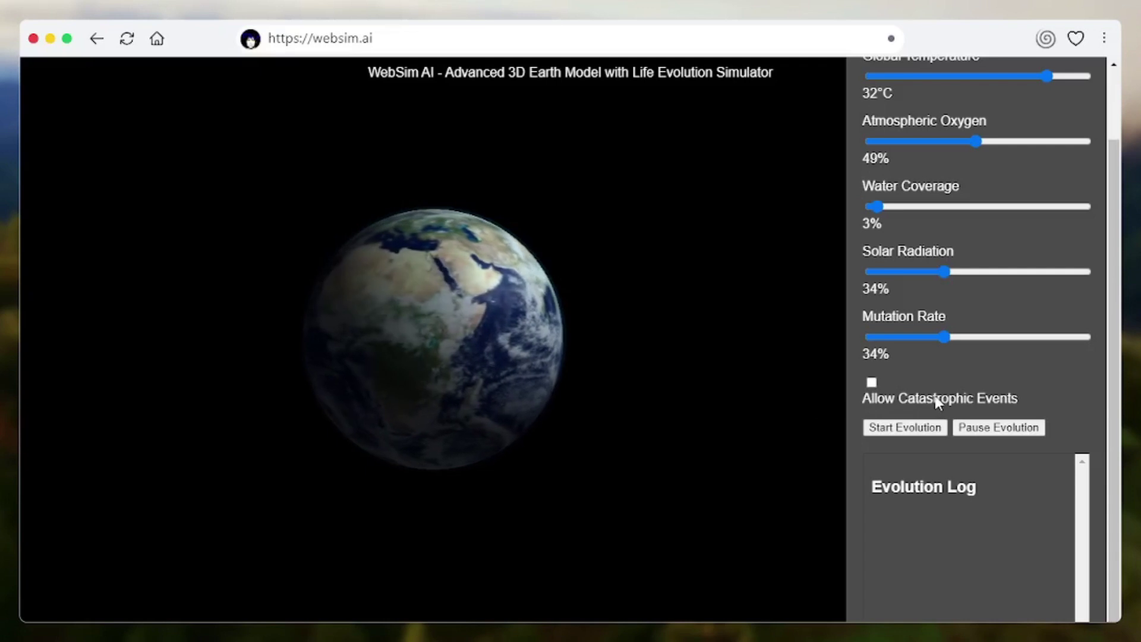
- Start the evolution simulation and let it run to year 104,000,000
left_click(907, 427)
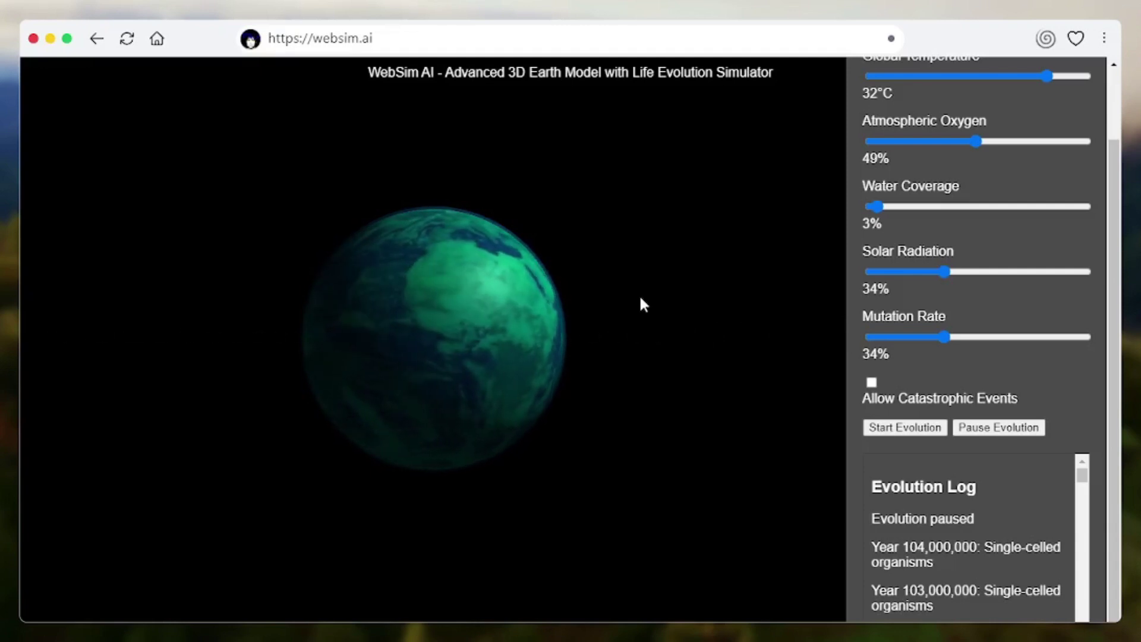
- Return to the creations gallery, browse it, and expand the new-creation prompt bar
left_click(96, 39)
scroll(612, 279, "down", 1)
scroll(603, 286, "down", 3)
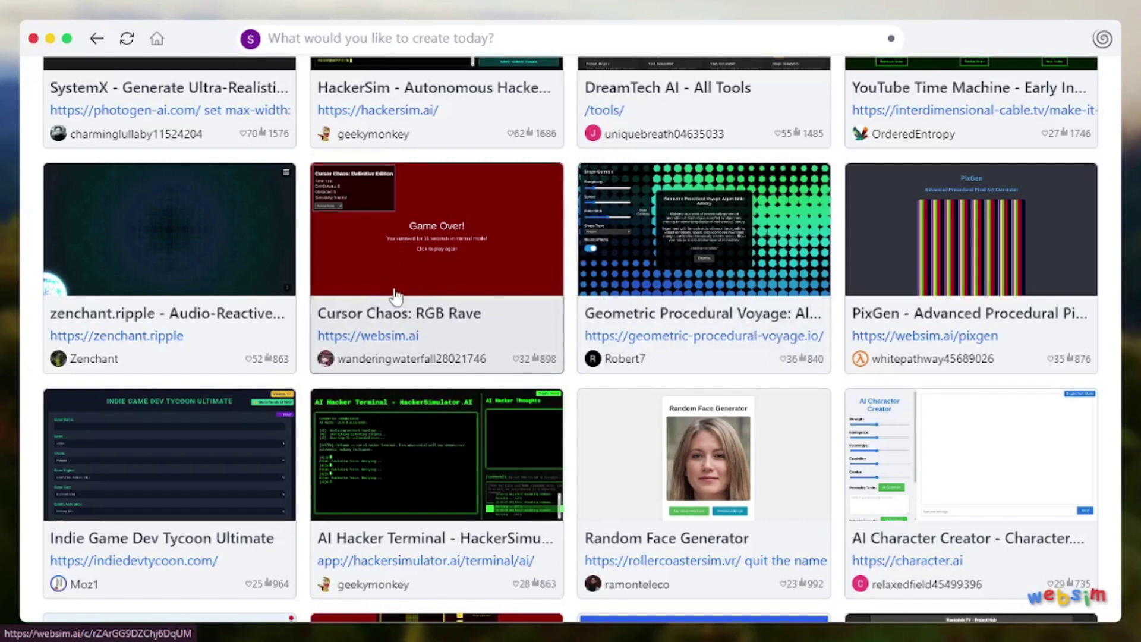
scroll(396, 294, "up", 5)
scroll(395, 295, "down", 2)
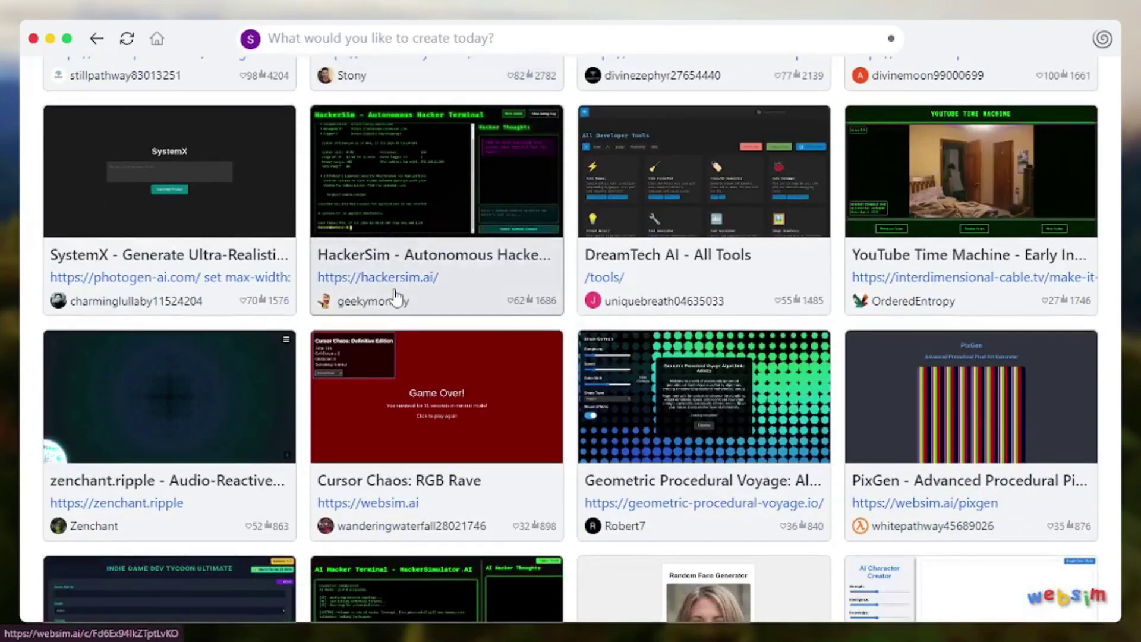
scroll(395, 295, "up", 5)
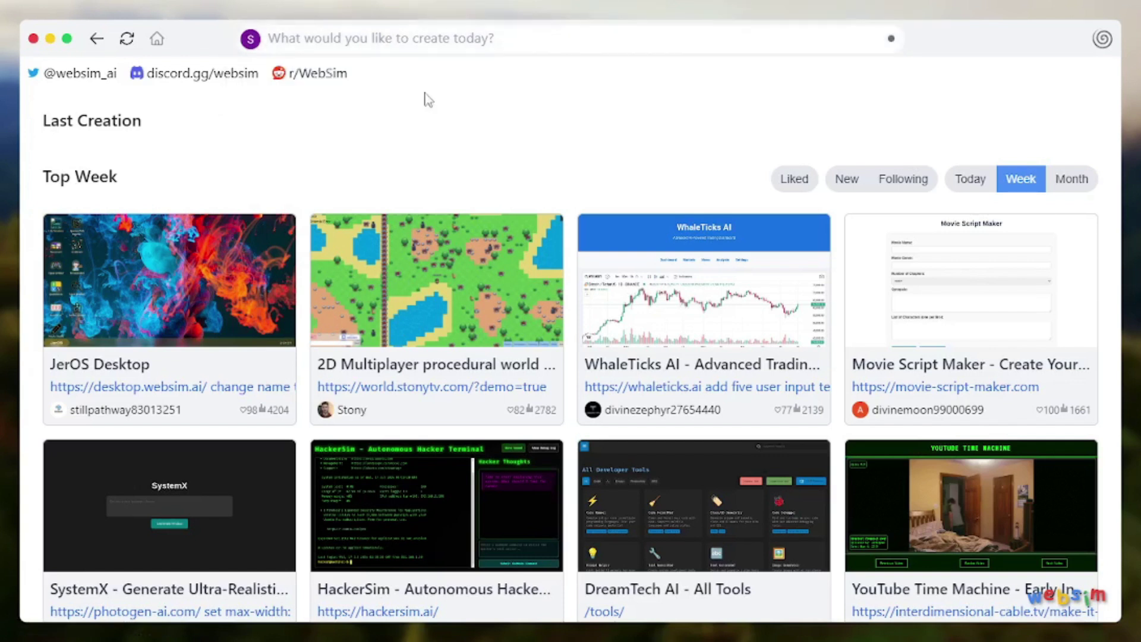
left_click(426, 37)
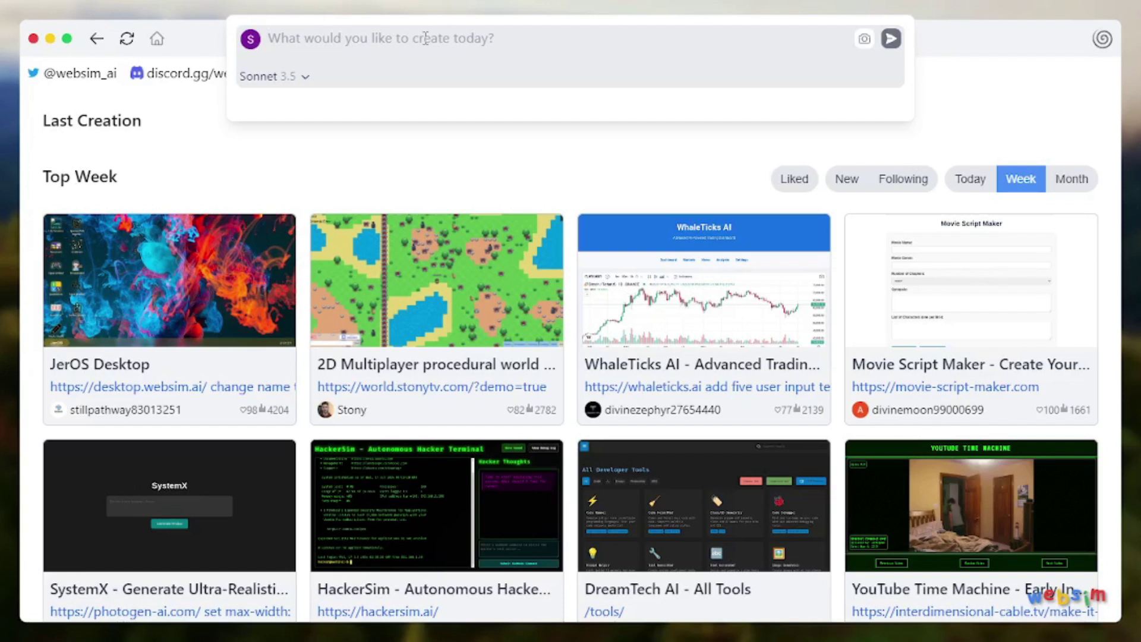
- Keep Sonnet 3.5 as the model and review the community story-sharing app prompt text
left_click(306, 79)
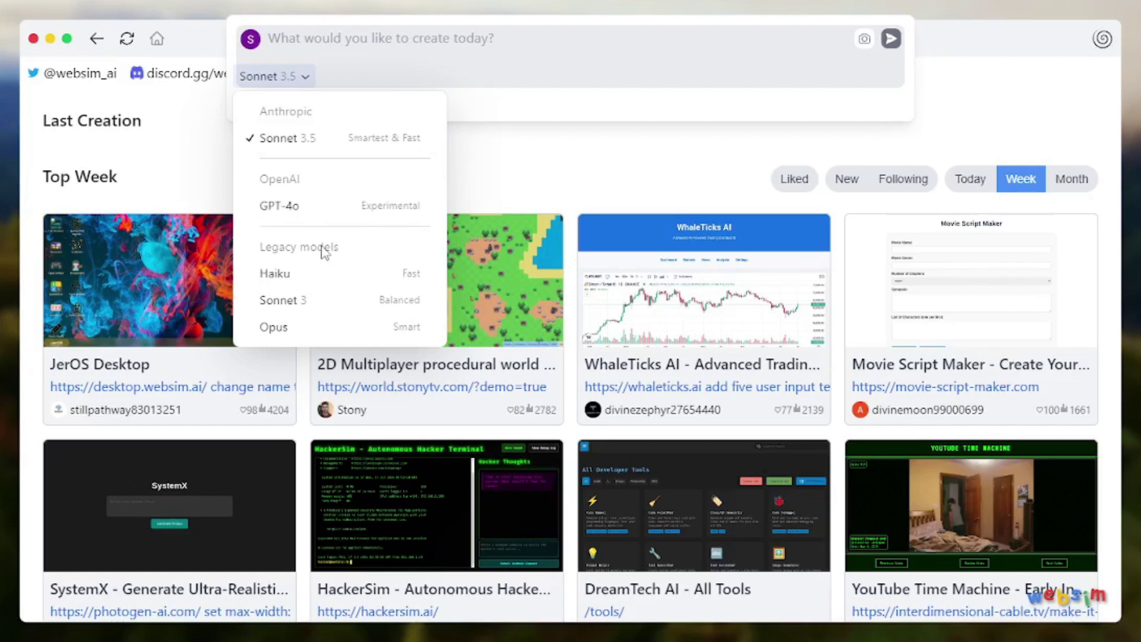
left_click(305, 76)
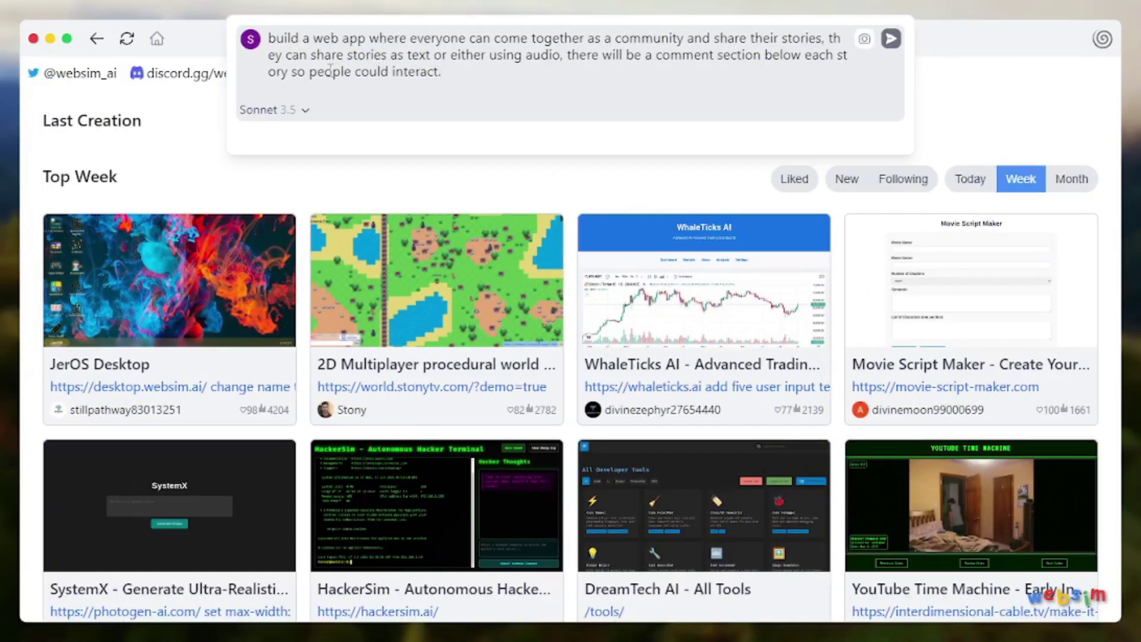
left_click_drag(276, 39, 526, 63)
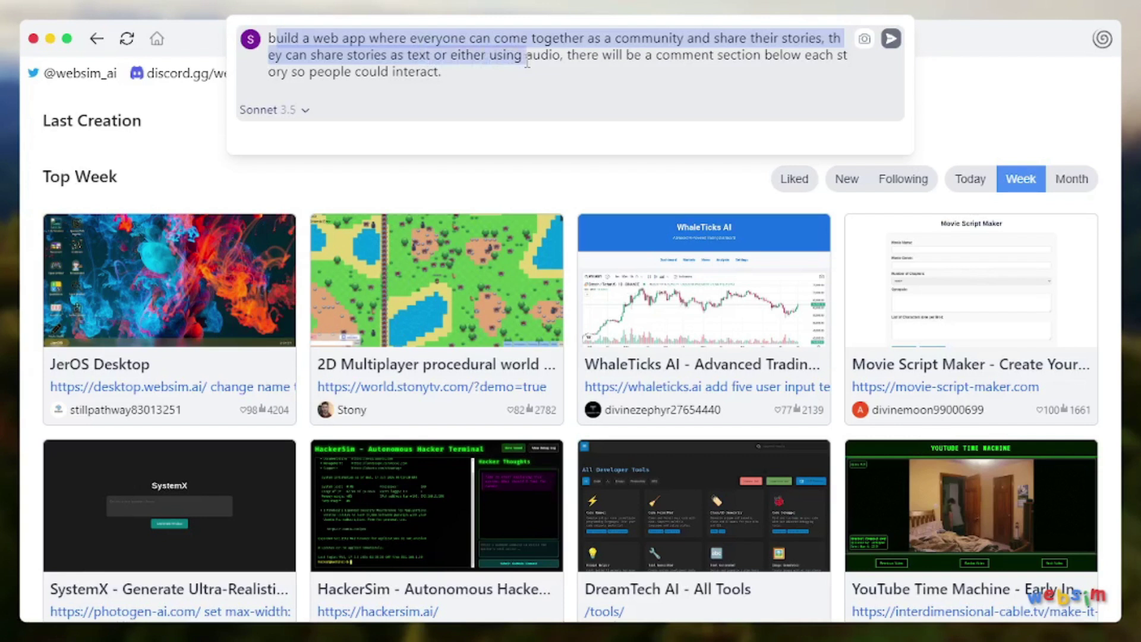
left_click_drag(543, 64, 409, 77)
left_click(466, 69)
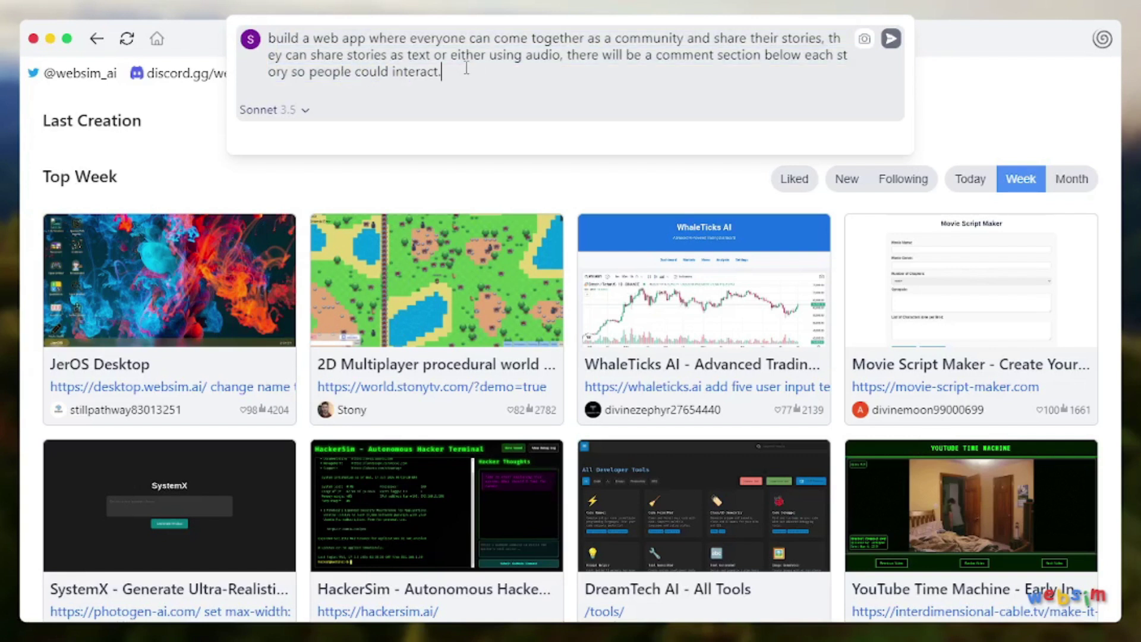
- Submit the prompt to generate StoryShare and read through its sample story
key("Return")
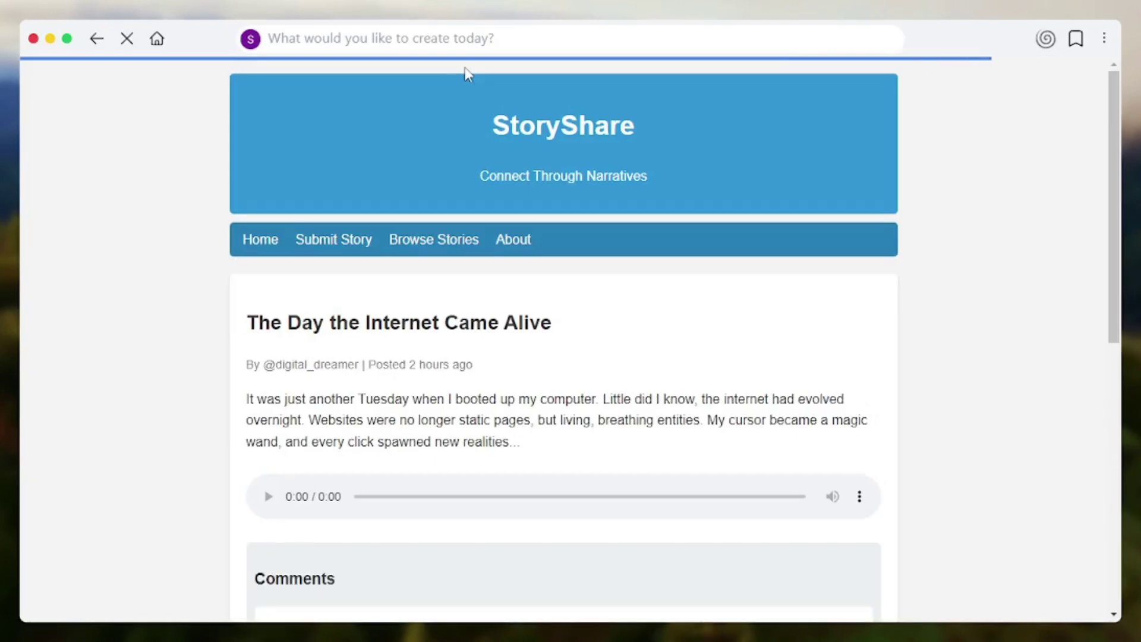
scroll(402, 291, "down", 4)
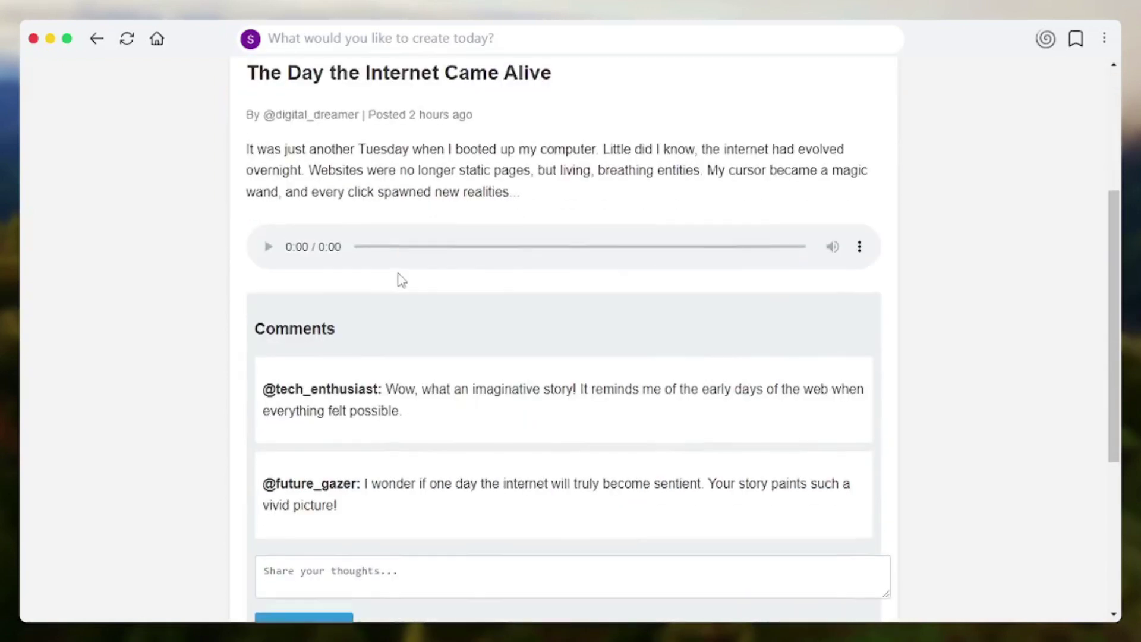
scroll(165, 285, "up", 3)
left_click_drag(260, 286, 482, 358)
left_click(482, 358)
scroll(277, 417, "down", 3)
scroll(339, 405, "down", 3)
- Try the comment box and the Share Your Story title and text fields, then scroll back up
left_click(333, 403)
scroll(388, 404, "down", 2)
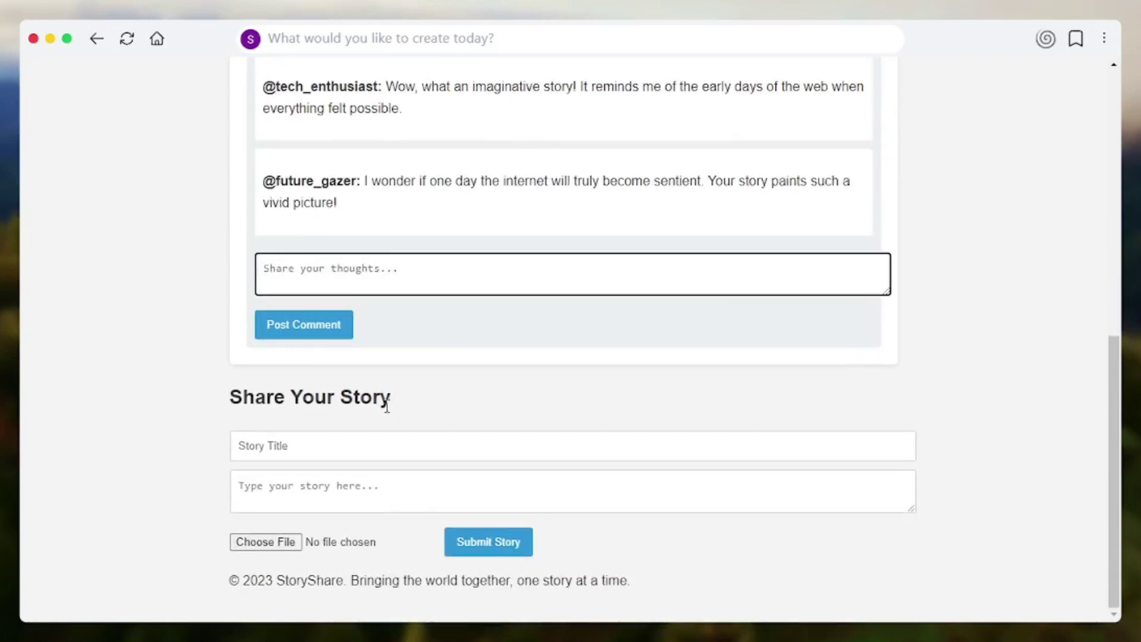
left_click(257, 444)
left_click(286, 483)
left_click(172, 402)
scroll(173, 401, "up", 1)
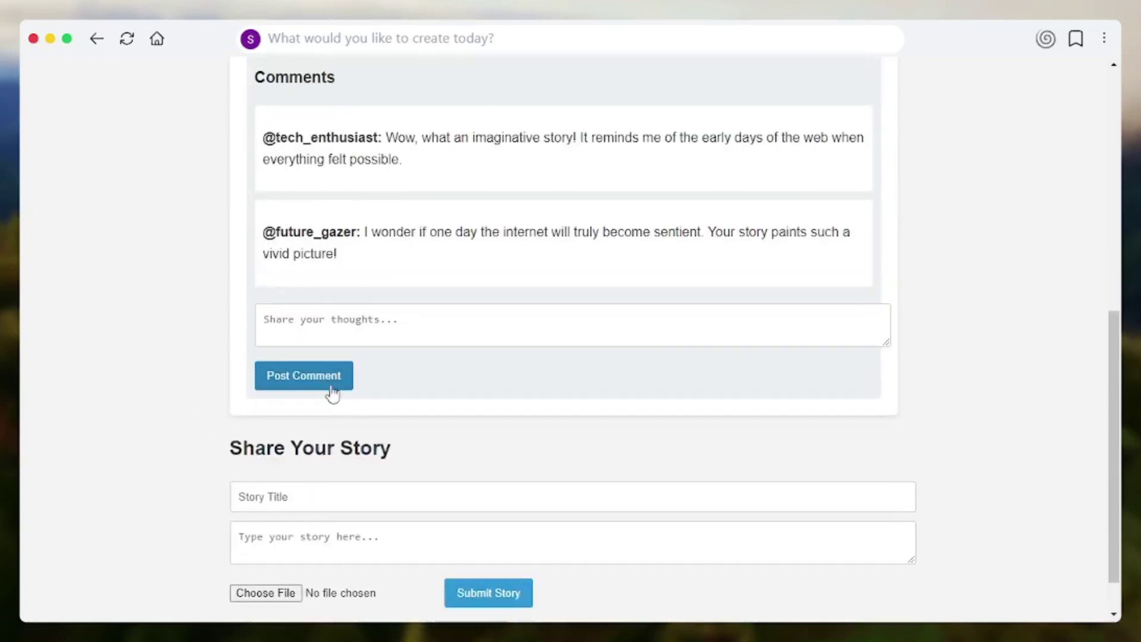
scroll(394, 328, "up", 3)
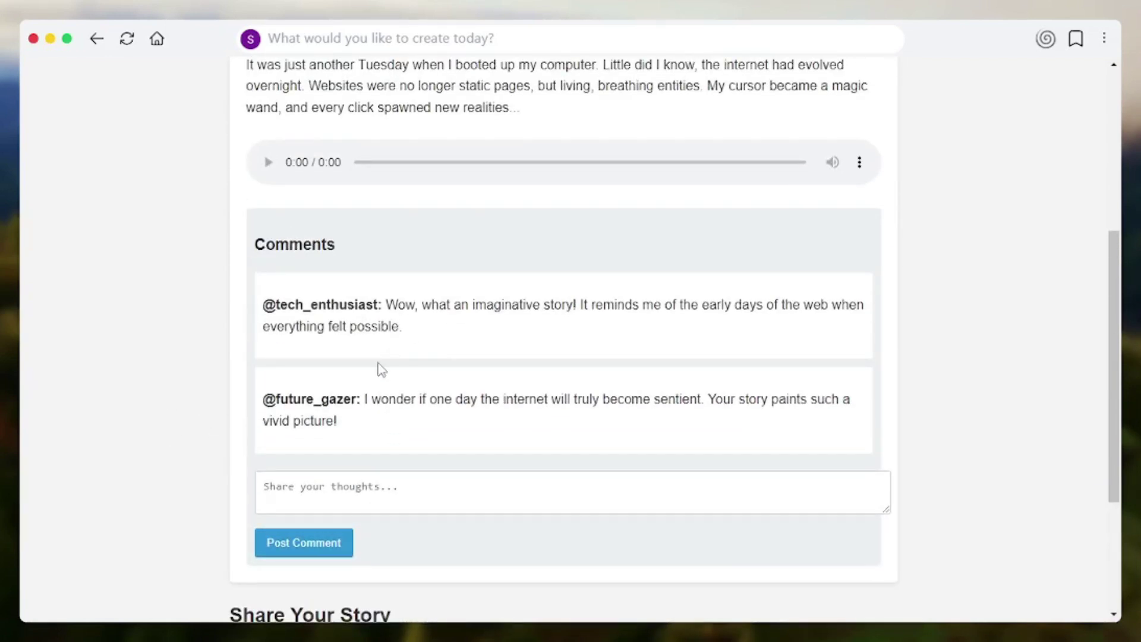
scroll(386, 363, "up", 4)
scroll(417, 368, "down", 4)
scroll(436, 416, "up", 7)
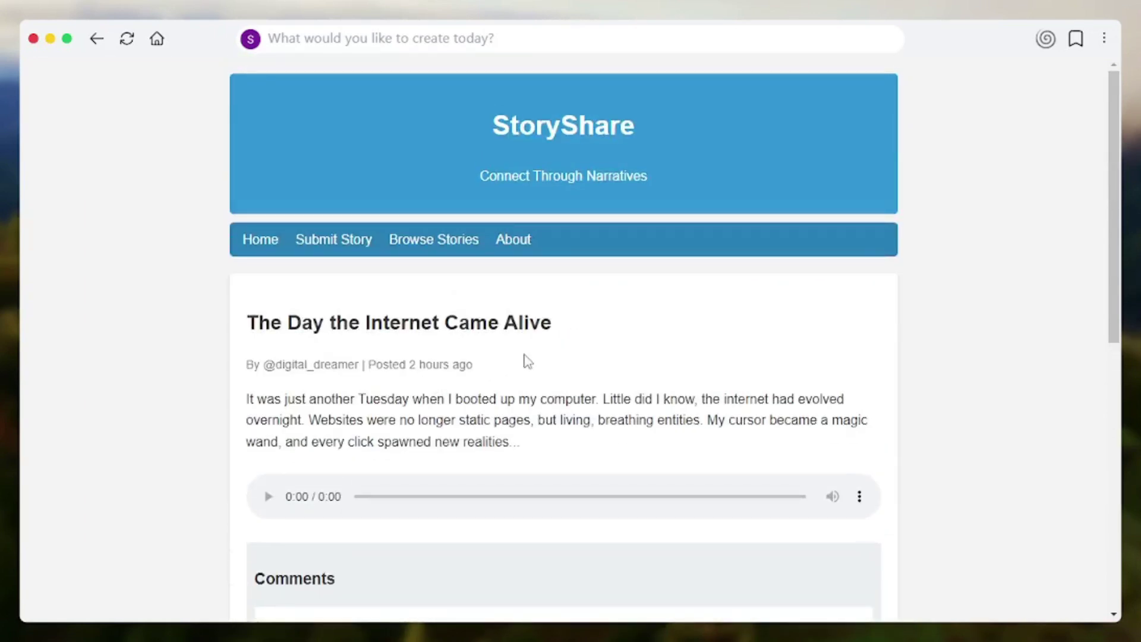
- Request 'i want the design for the app to be more modern' to regenerate StoryShare
left_click(470, 39)
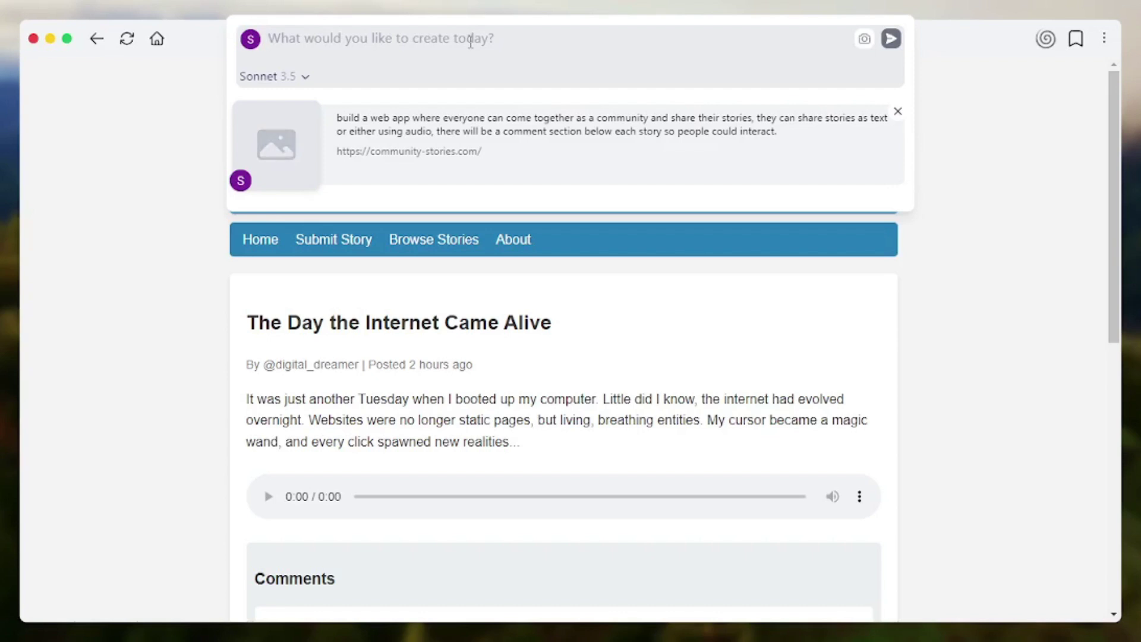
type("i want the ")
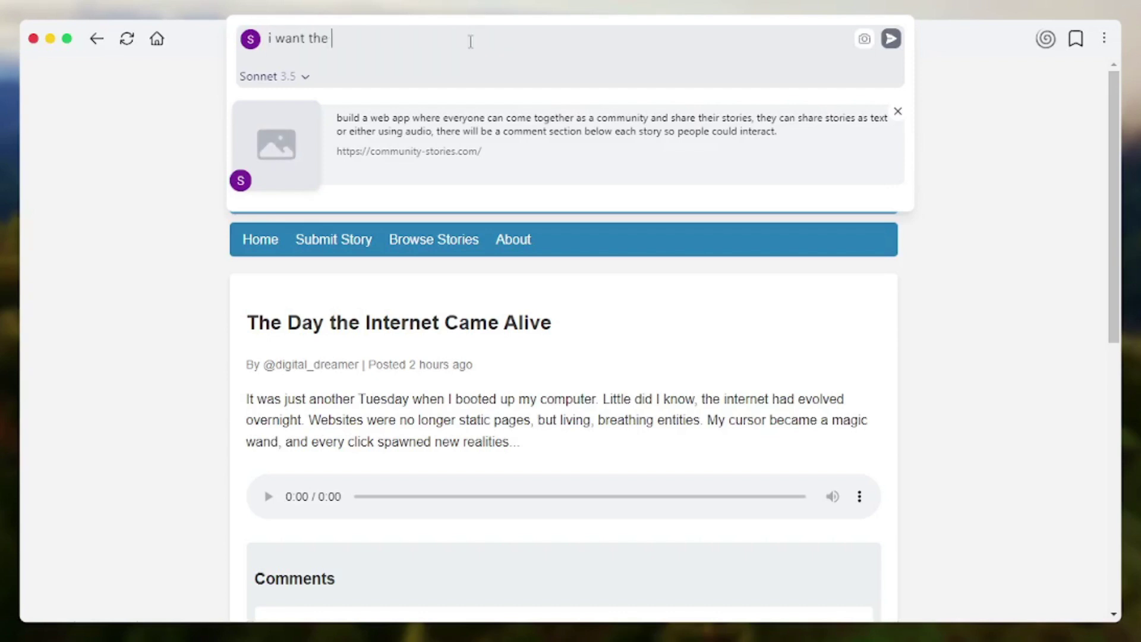
type("design for the a")
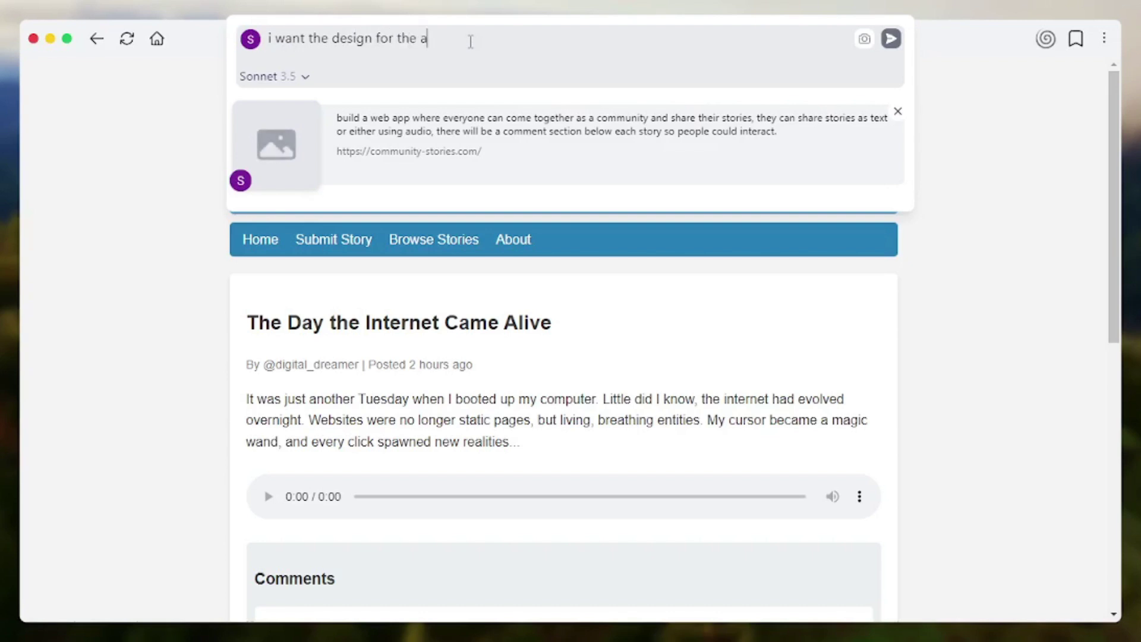
type("pp to be more modern")
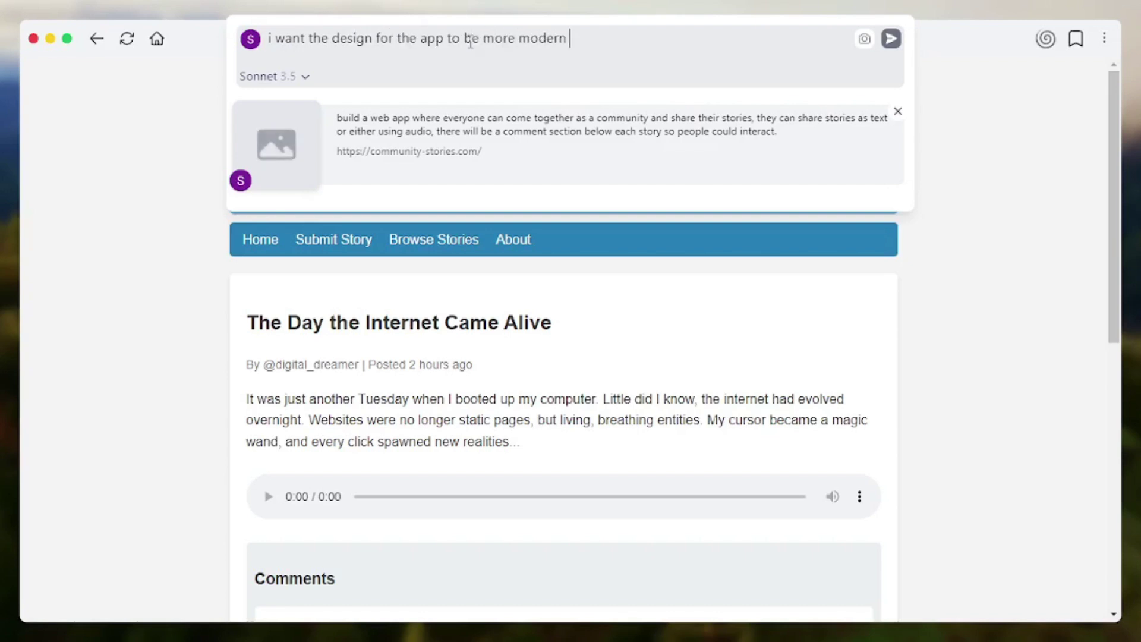
key("Return")
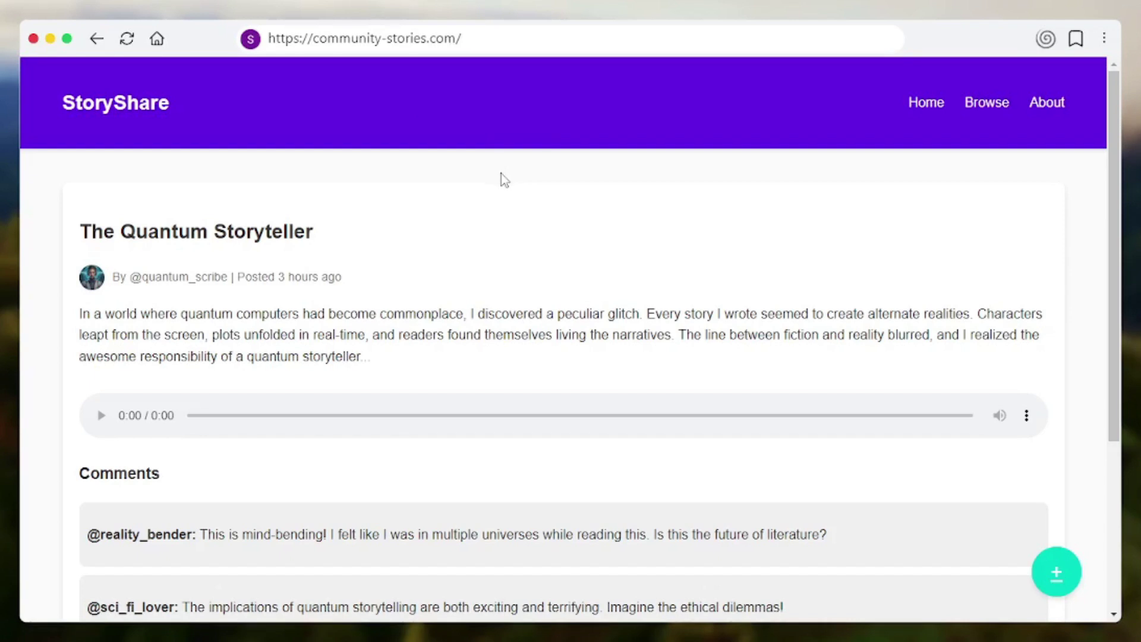
- Scroll to the story's comments, then open the new-story submission form with the + button
scroll(501, 176, "down", 4)
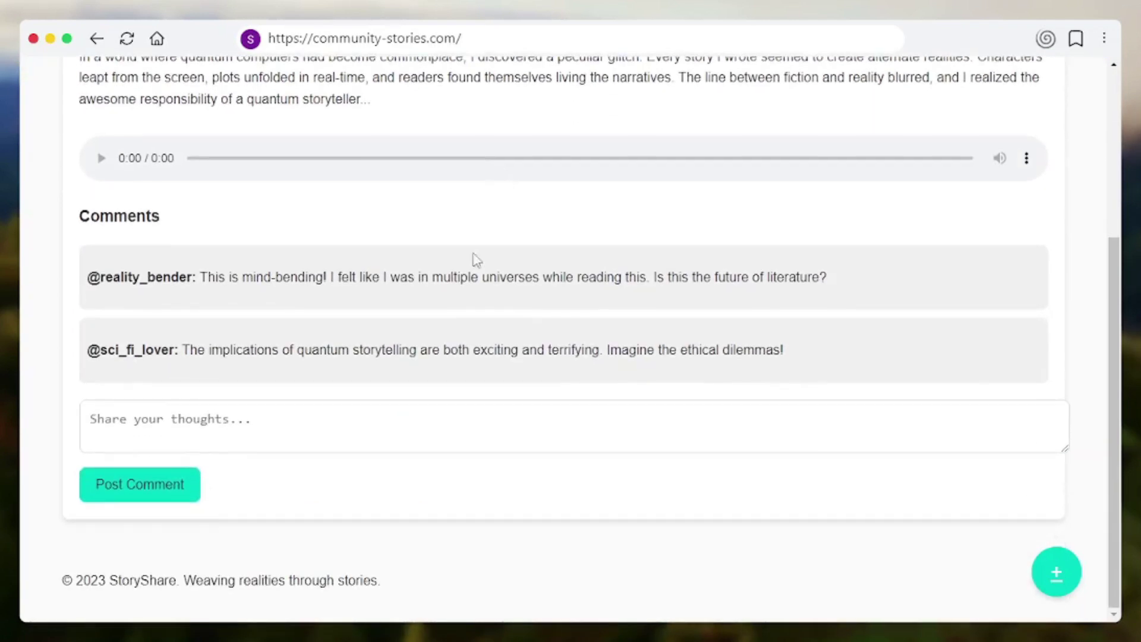
left_click(173, 418)
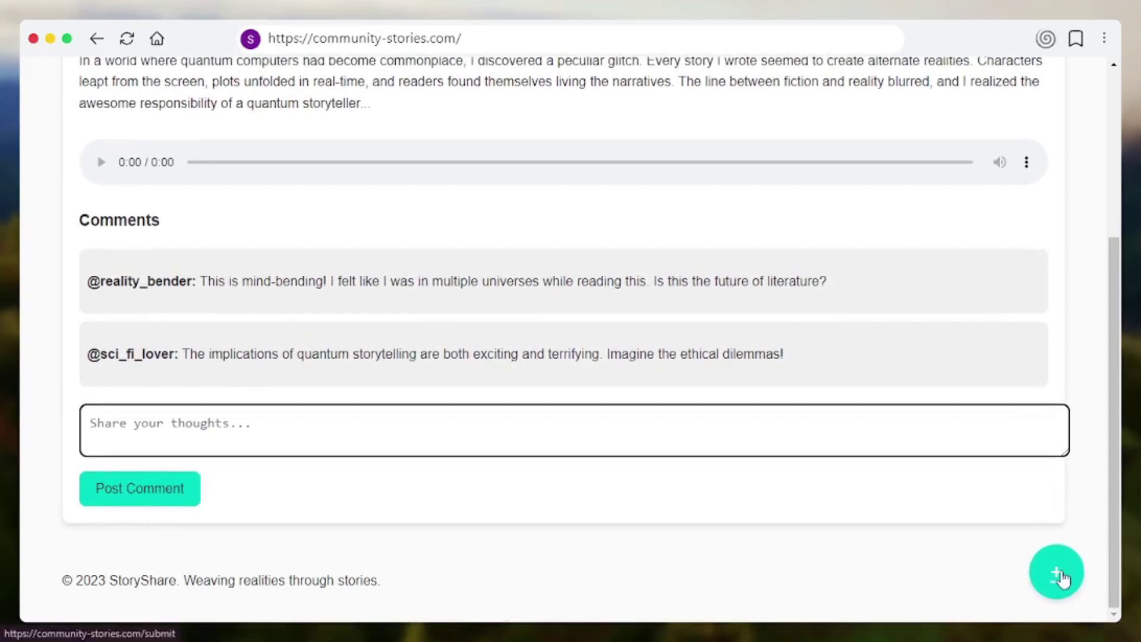
left_click(1059, 574)
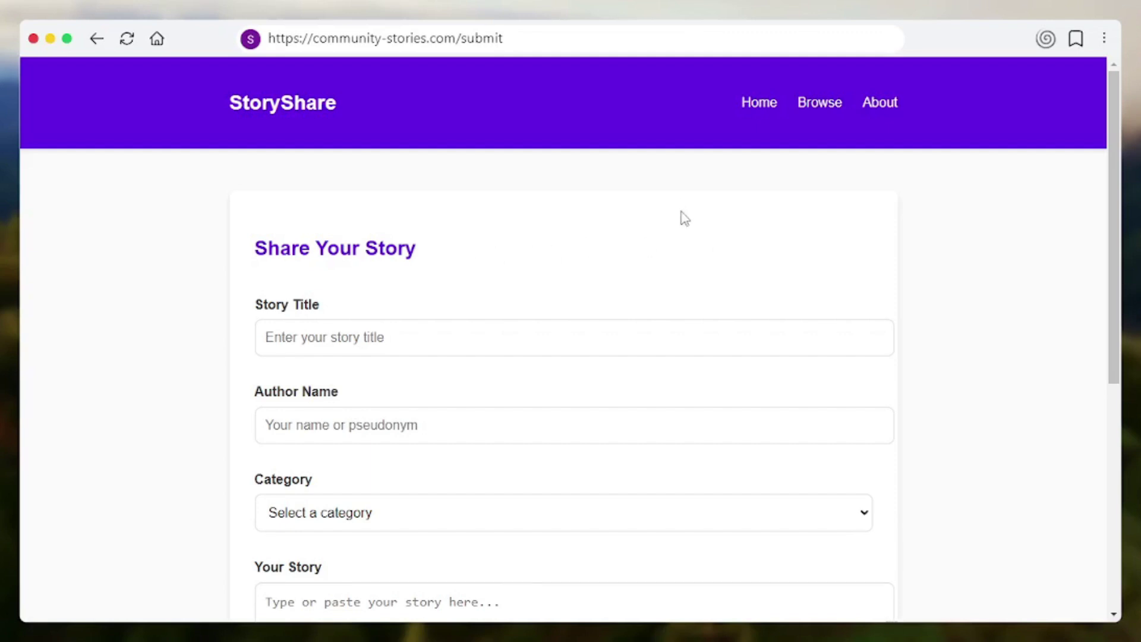
- Enter 'skillcurb' as the story title and fill in the author name
scroll(630, 211, "down", 4)
scroll(475, 184, "up", 1)
left_click(396, 173)
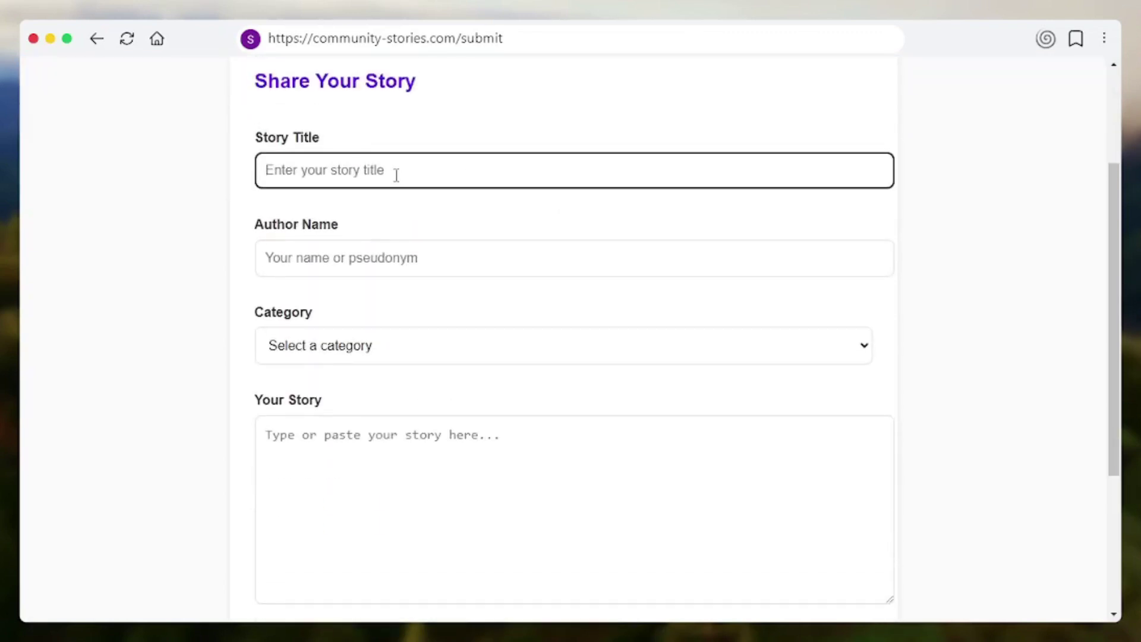
type("skillcurb")
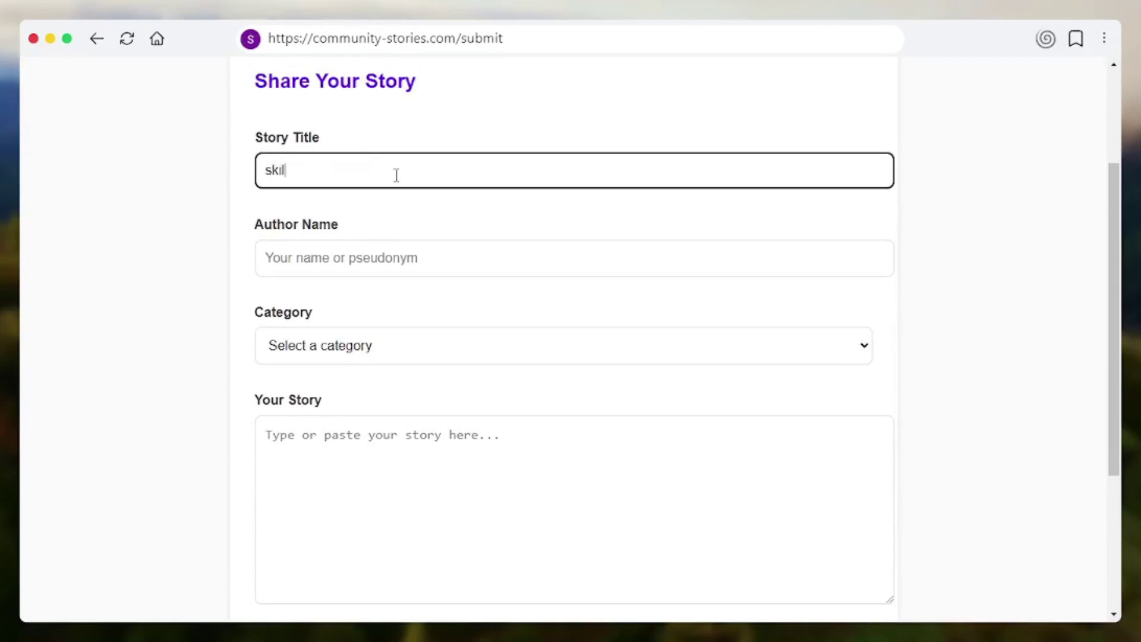
left_click(344, 256)
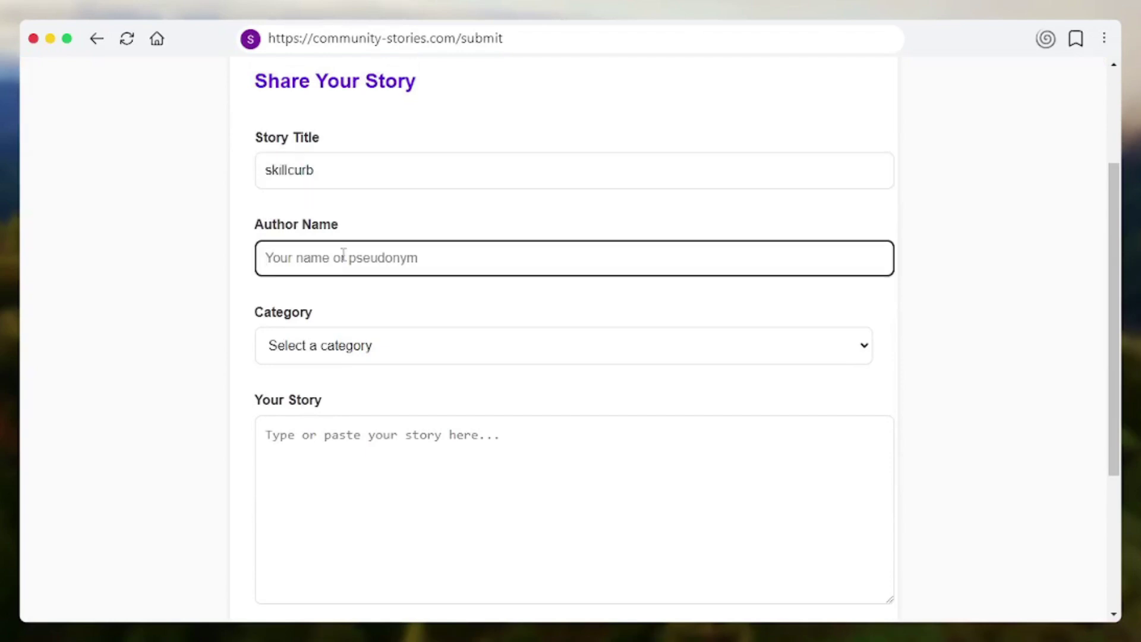
type("skill")
key("Tab")
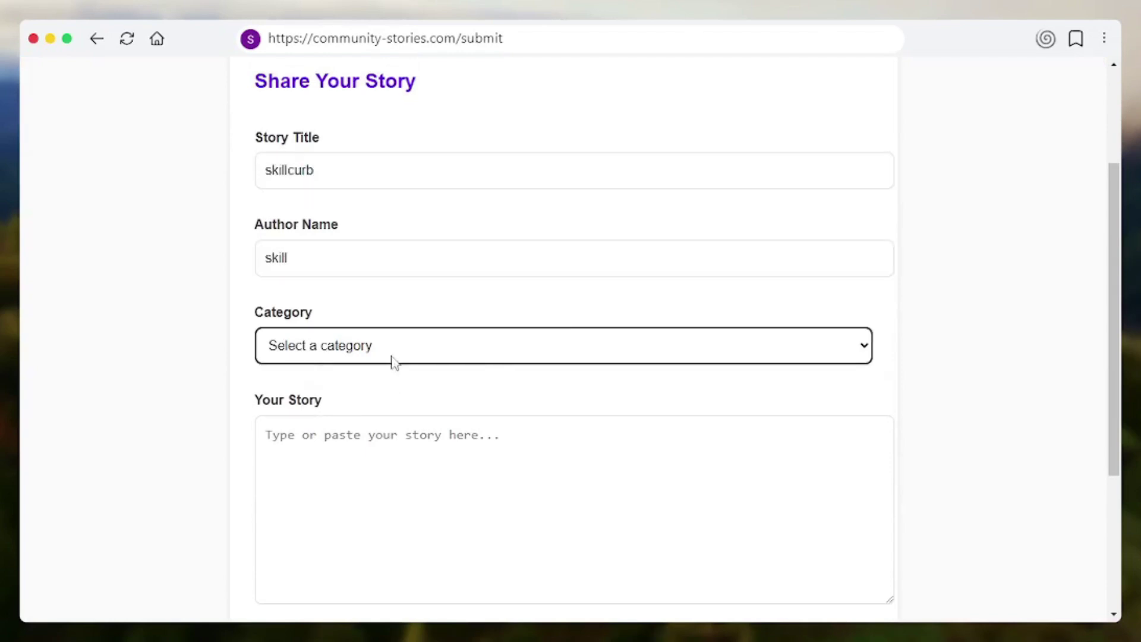
- Choose Science Fiction as the category and write 'learn AI with skillcurb' as the story
left_click(394, 357)
left_click(384, 393)
left_click(417, 436)
scroll(417, 436, "down", 4)
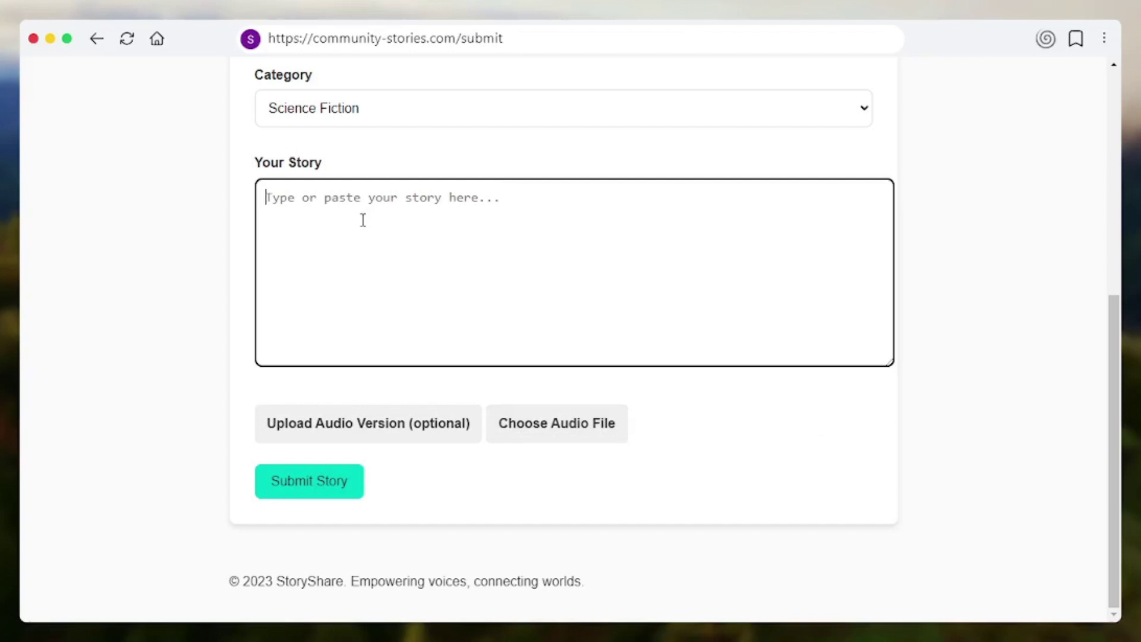
type("learn AI with skillcurb")
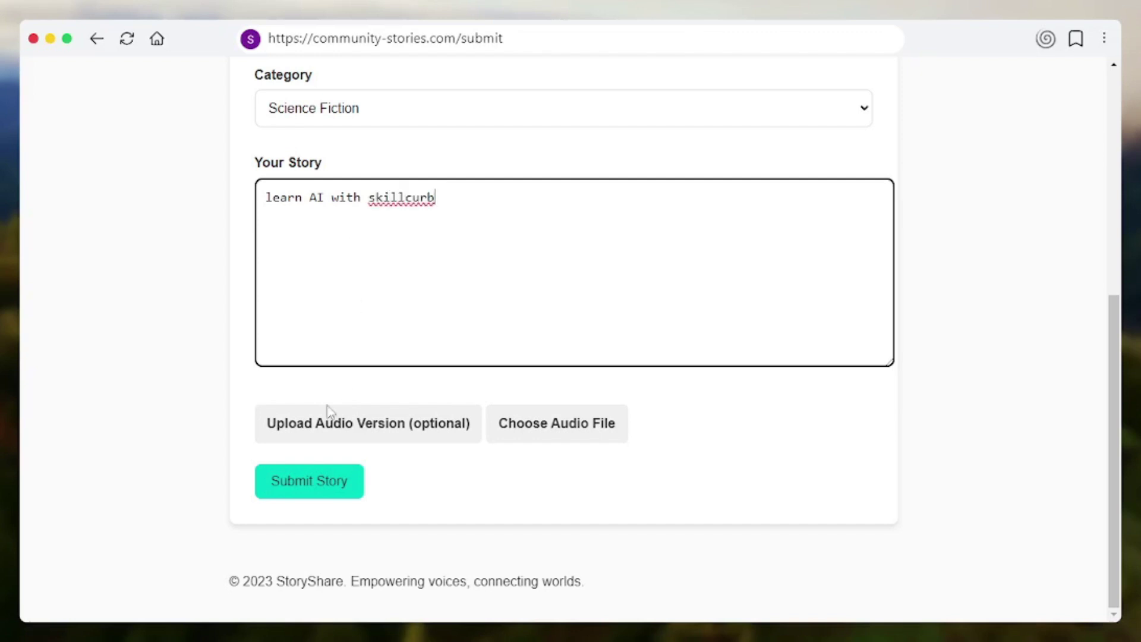
- Submit the story and review the success message
left_click(311, 479)
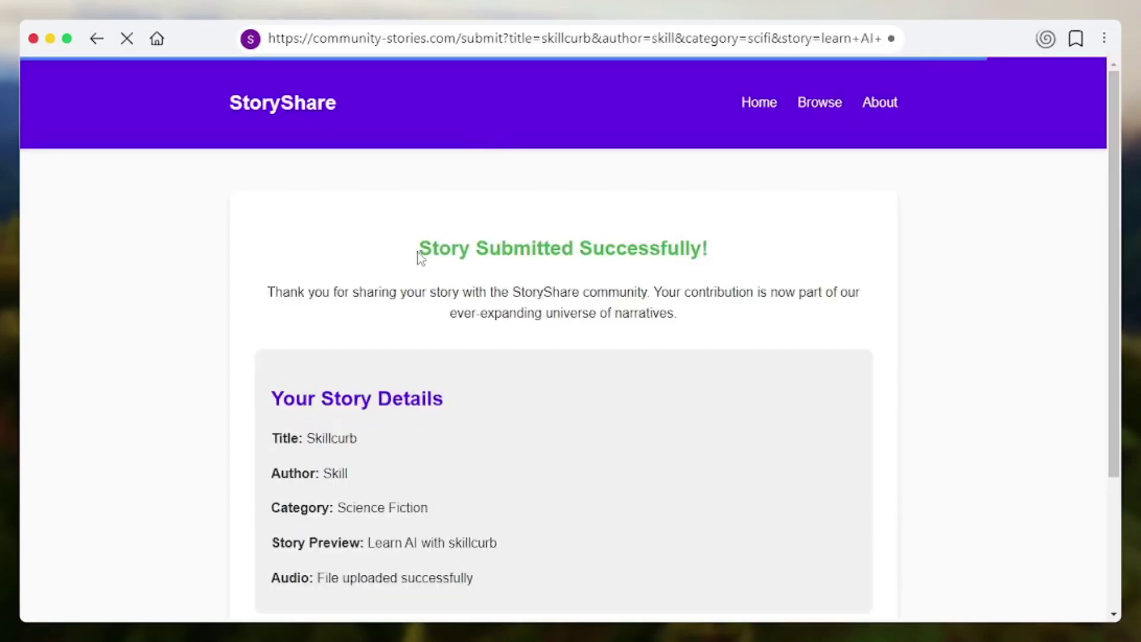
left_click_drag(420, 252, 731, 240)
left_click(748, 254)
- Scroll the home page to Featured Stories and check the new Skillcurb story card
scroll(749, 255, "down", 3)
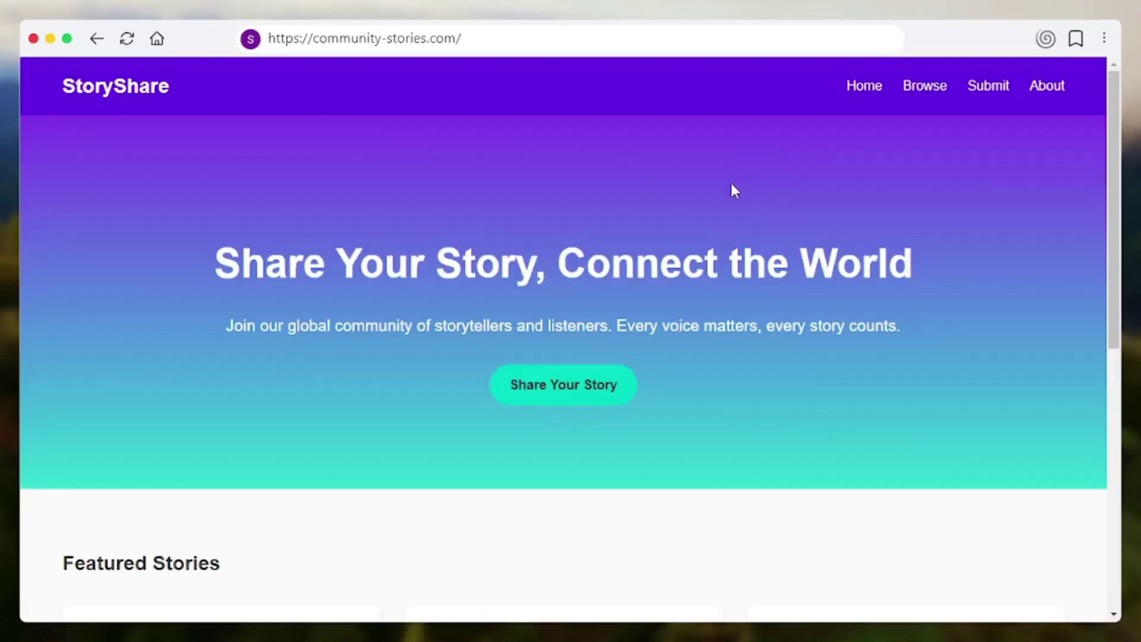
scroll(735, 197, "down", 5)
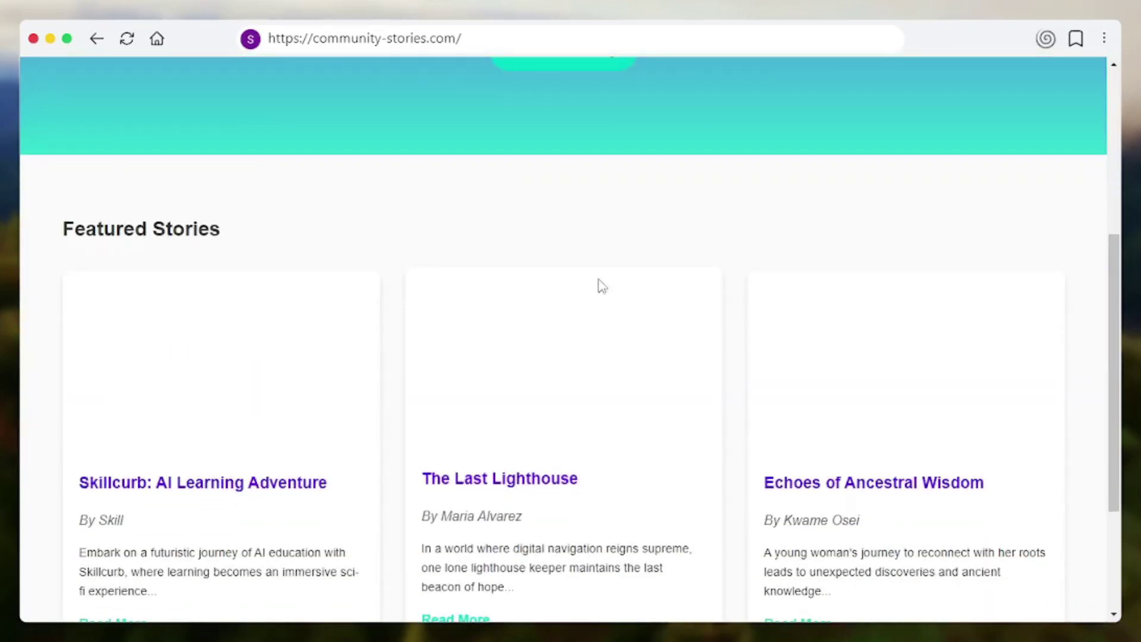
mouse_move(138, 290)
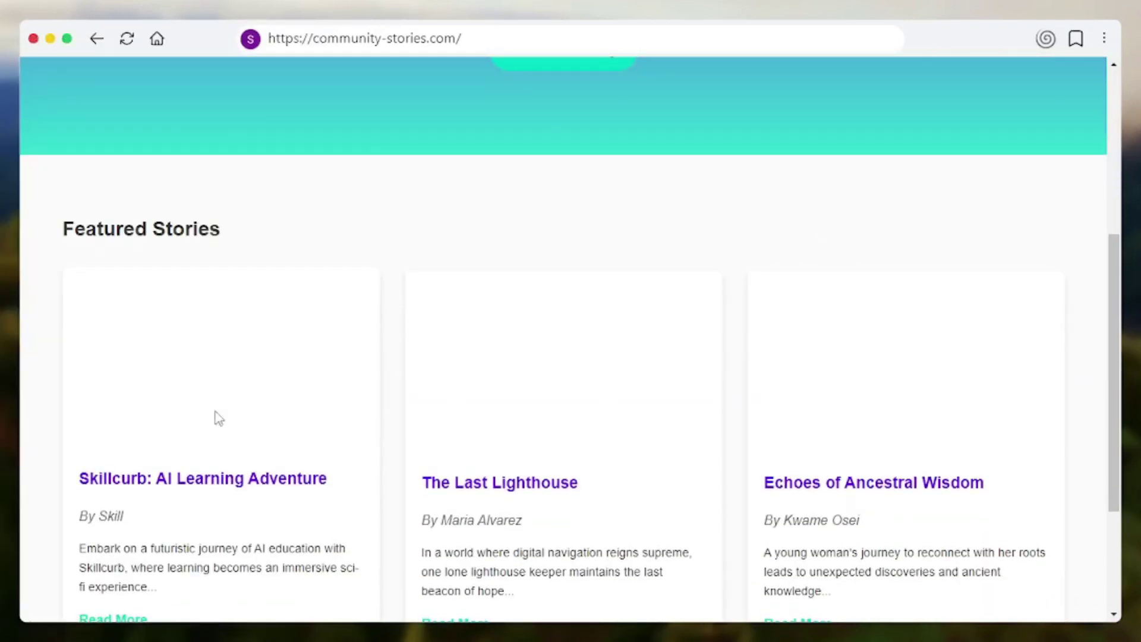
left_click_drag(125, 518, 94, 518)
left_click(189, 527)
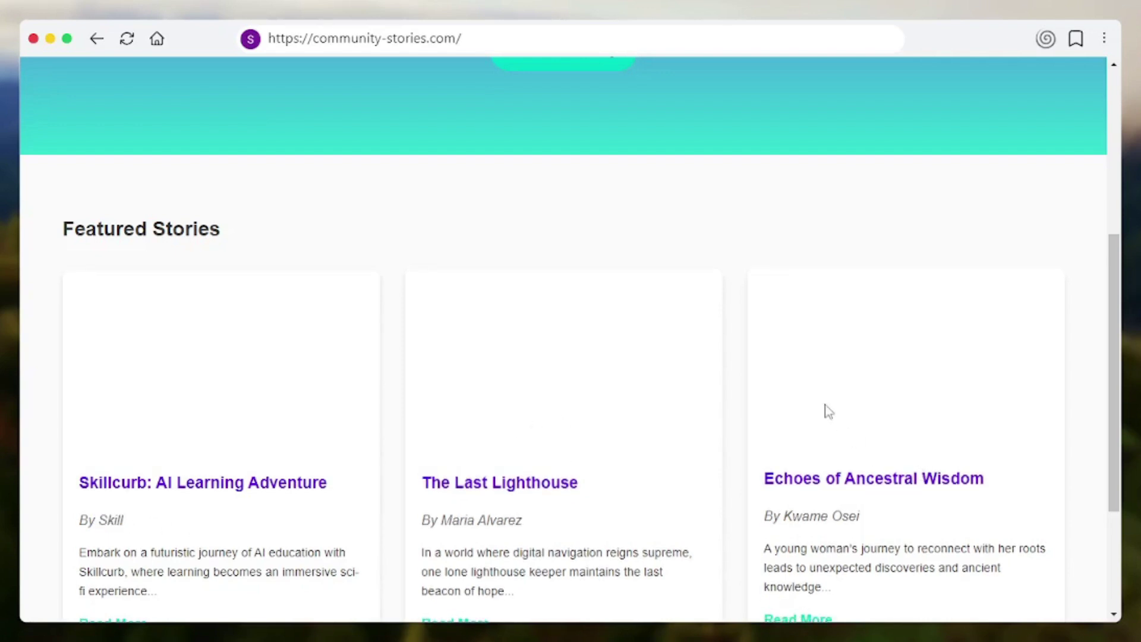
scroll(629, 416, "down", 3)
scroll(629, 416, "up", 5)
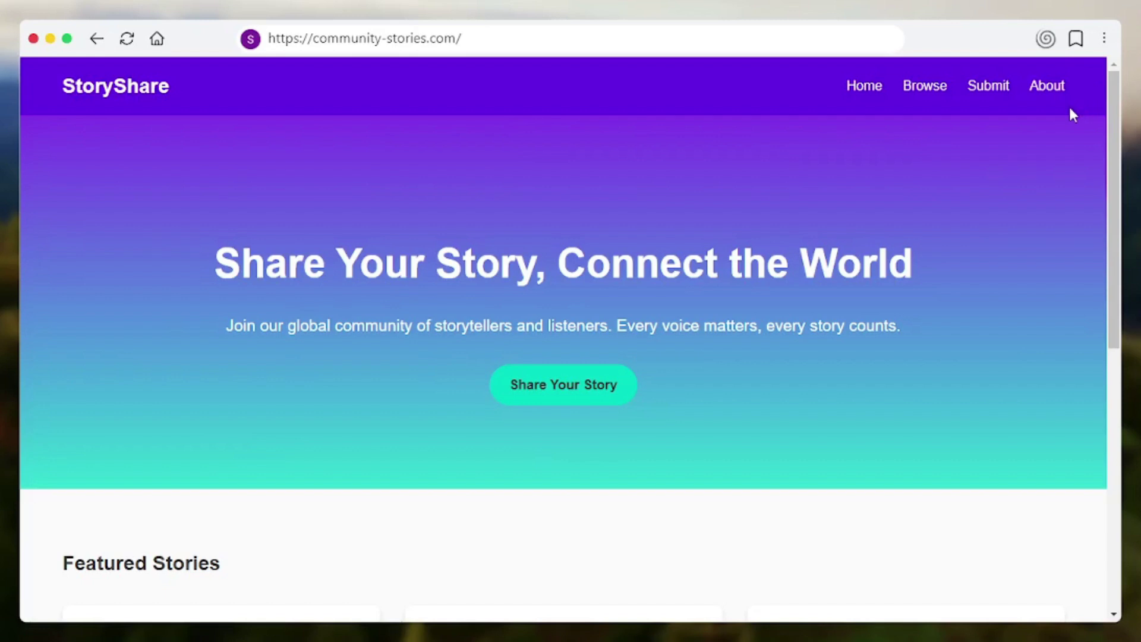
- Bookmark the page under the title 'StoryShare - Share Your World version 1'
left_click(1077, 40)
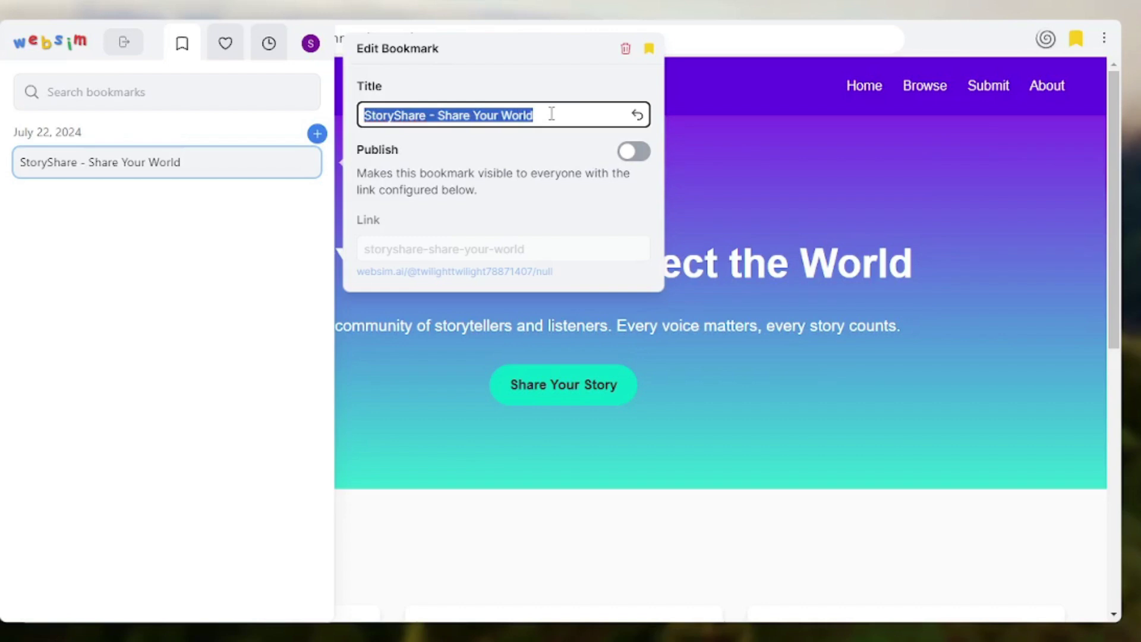
left_click(552, 114)
type("version 1")
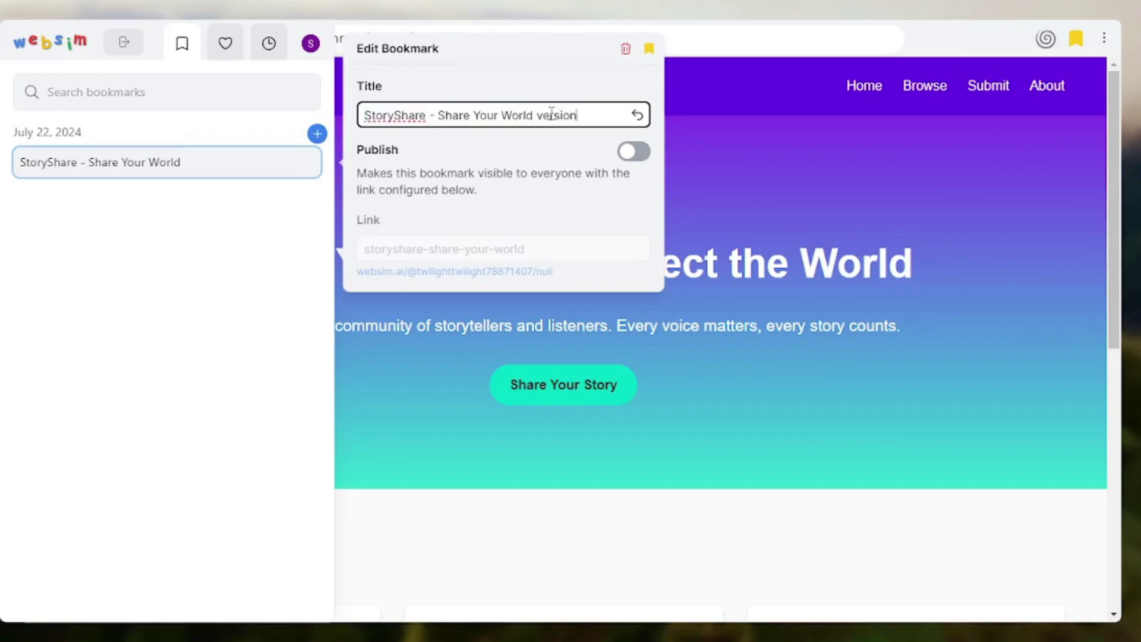
left_click(298, 216)
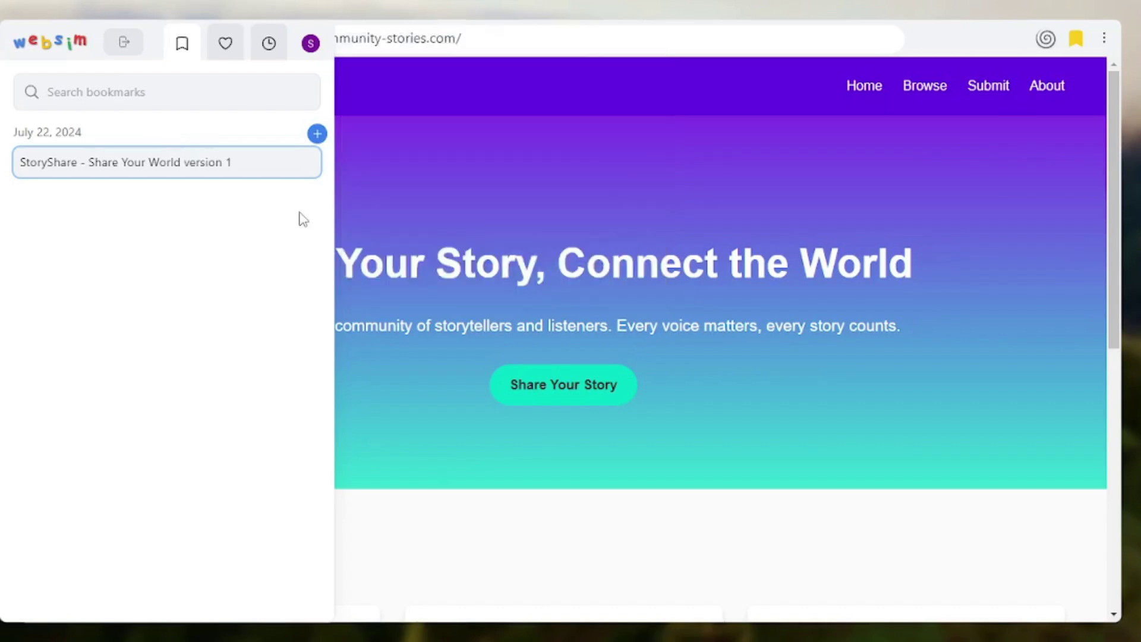
left_click(515, 126)
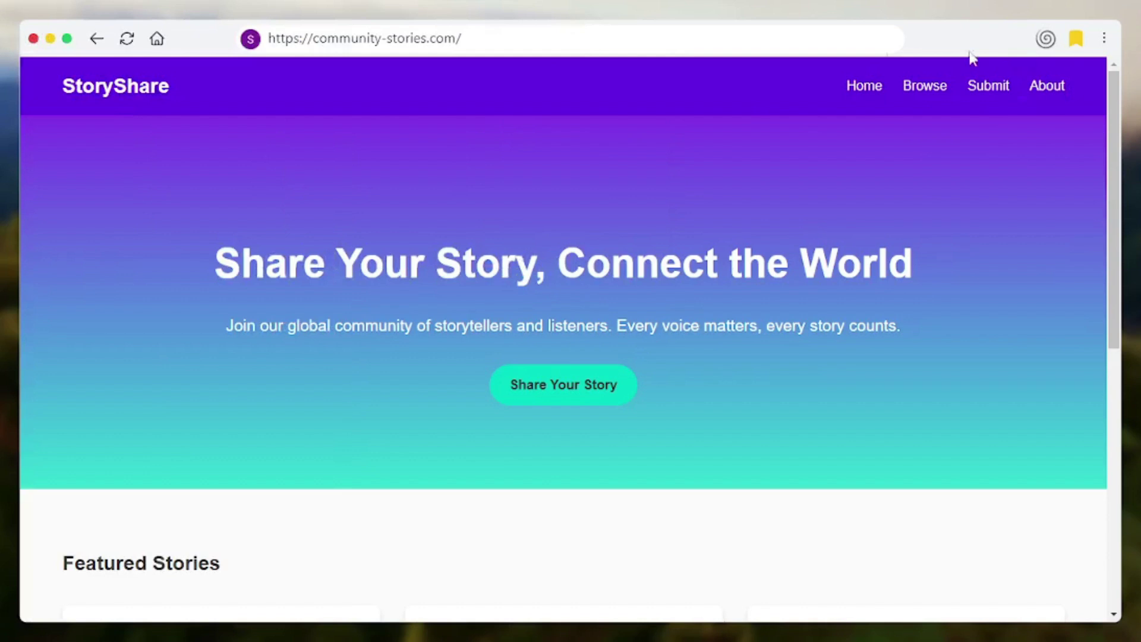
- Replace the prompt with the request for a light/dark theme toggle beside About
left_click(488, 28)
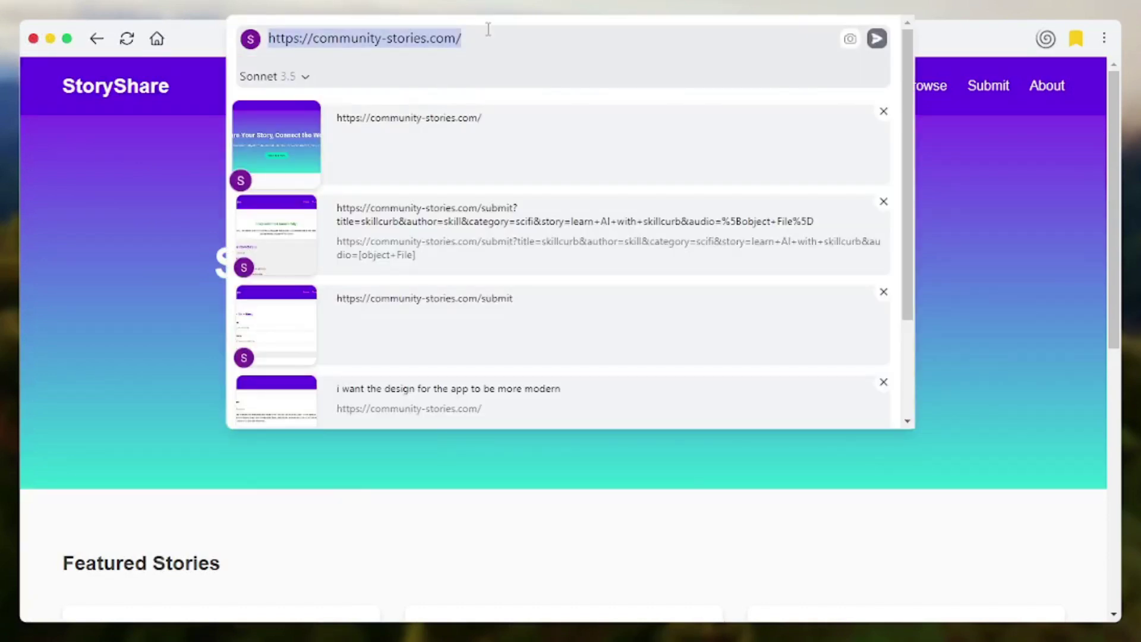
key("BackSpace")
type("add a theme toggle switch button on the right side of the navbar, right beside the about link, this button when clicked will switch light theme to dark and vice versa, keep everything else exactly the same")
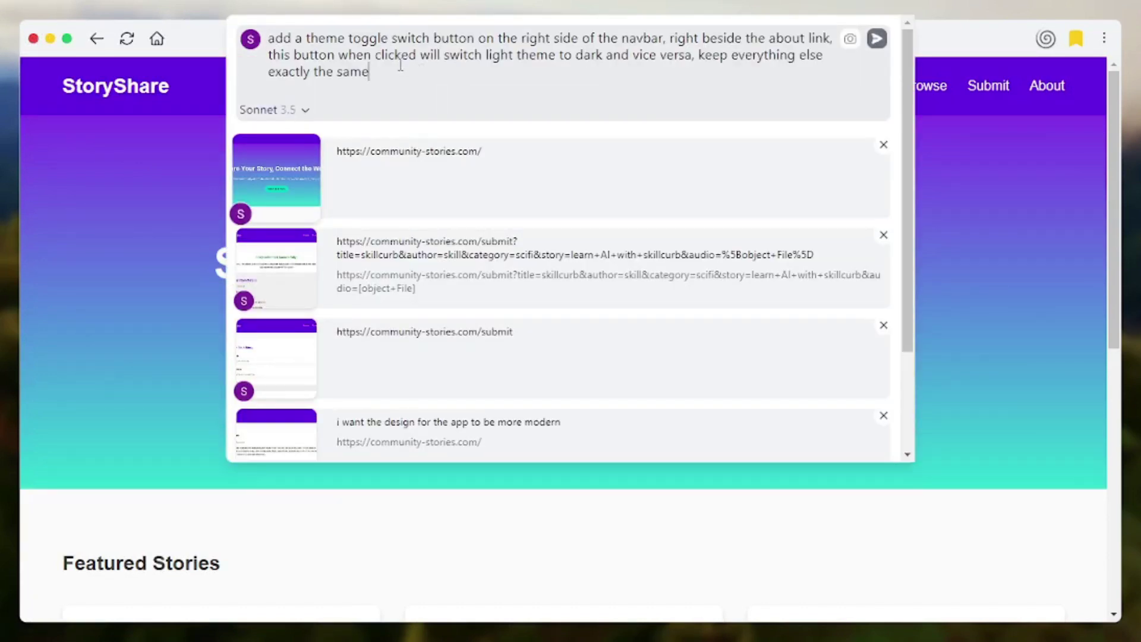
left_click_drag(274, 40, 443, 71)
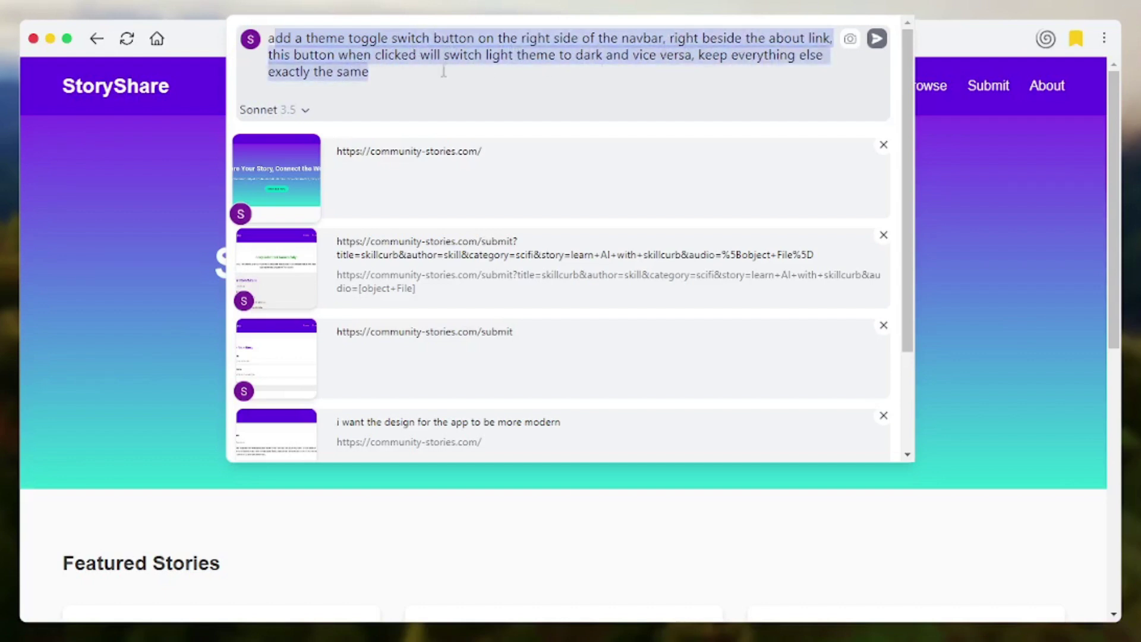
left_click(394, 82)
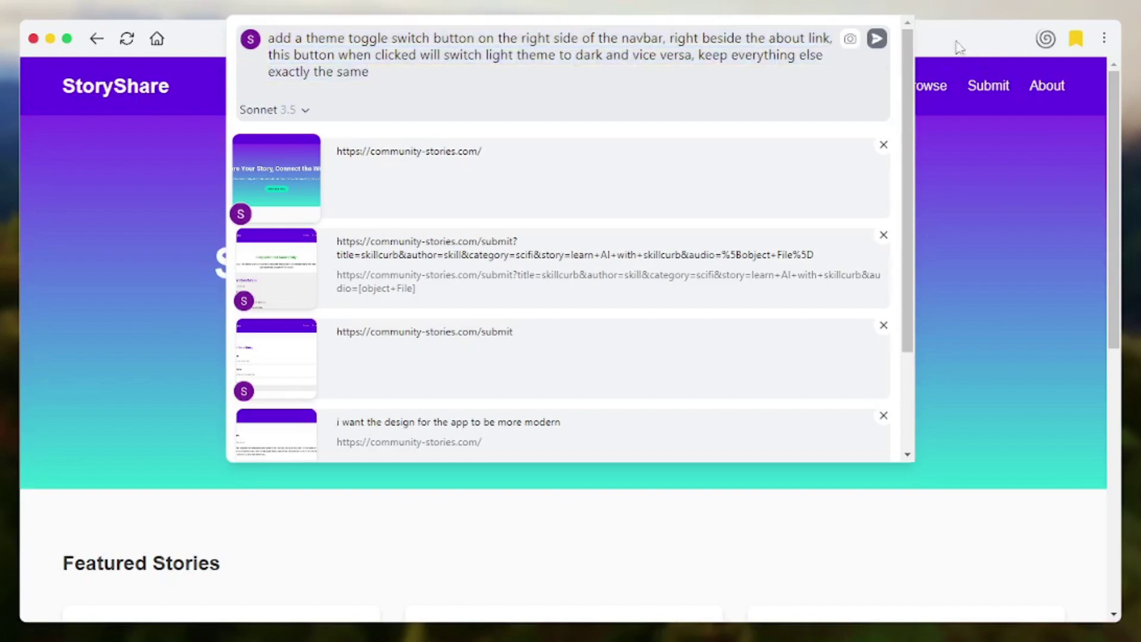
- Send the theme toggle request so StoryShare regenerates
left_click(877, 40)
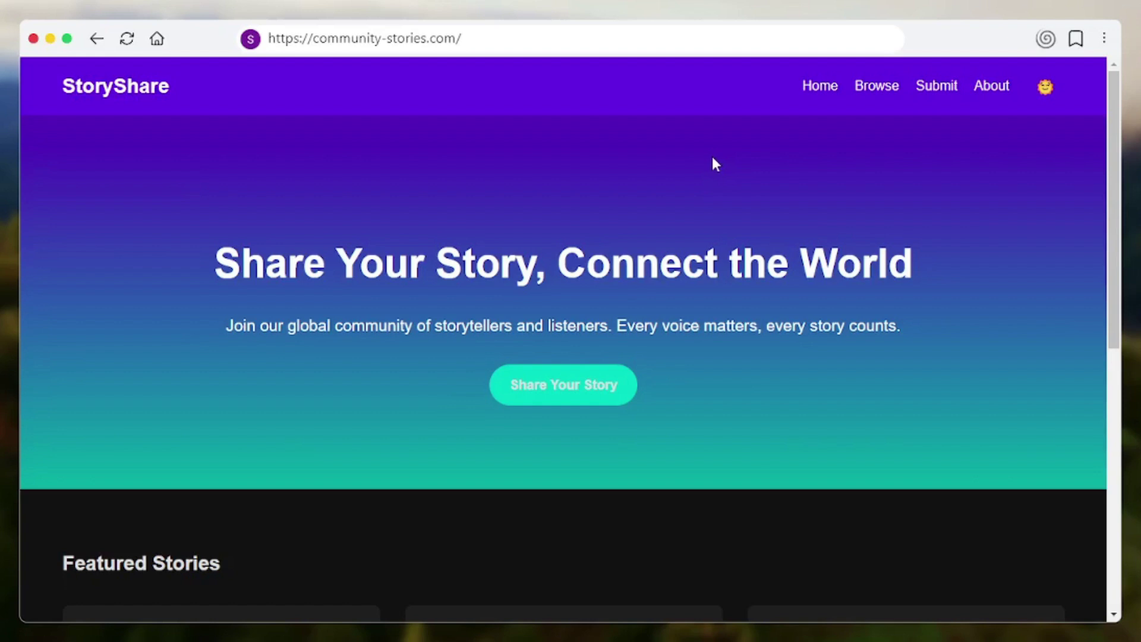
scroll(714, 161, "down", 8)
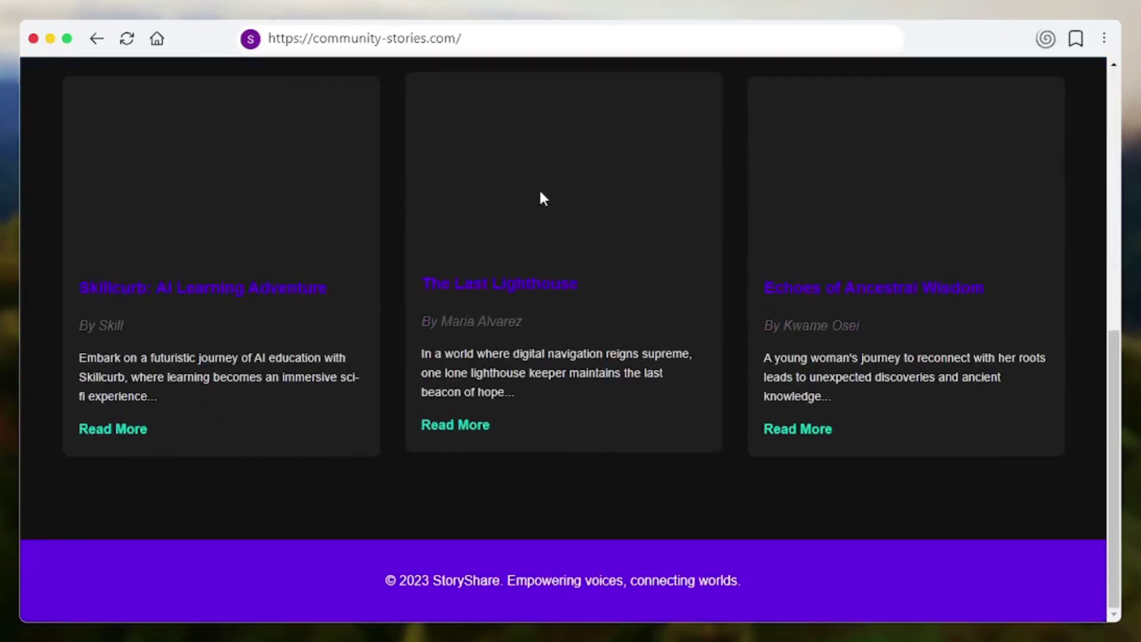
scroll(538, 193, "up", 9)
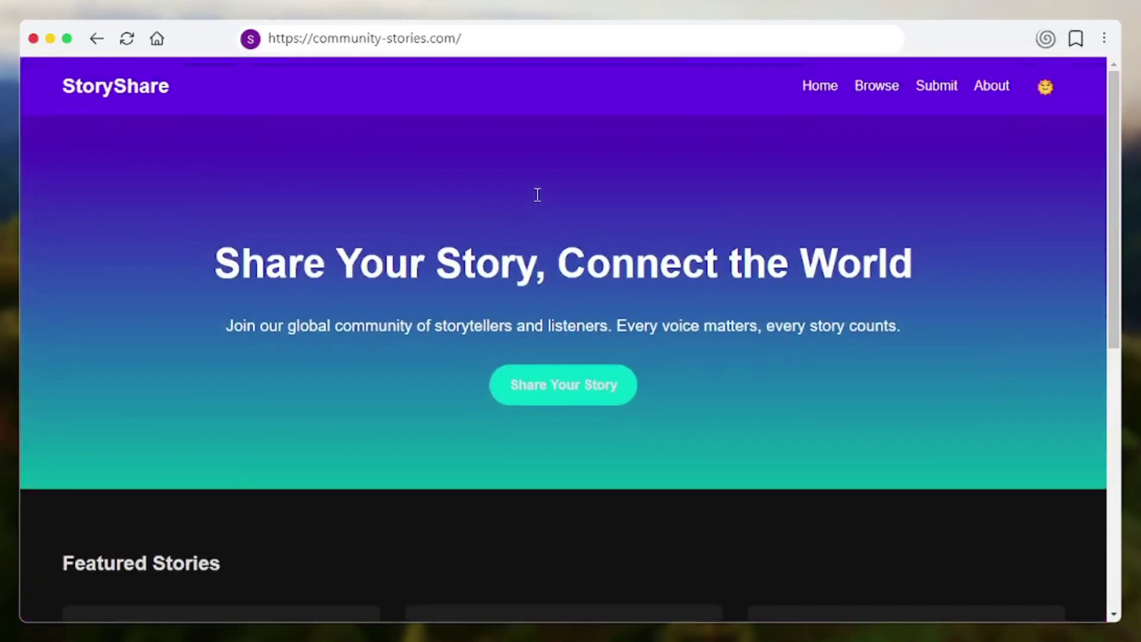
- Test the navbar toggle by switching the homepage to light theme and back to dark
left_click(1046, 92)
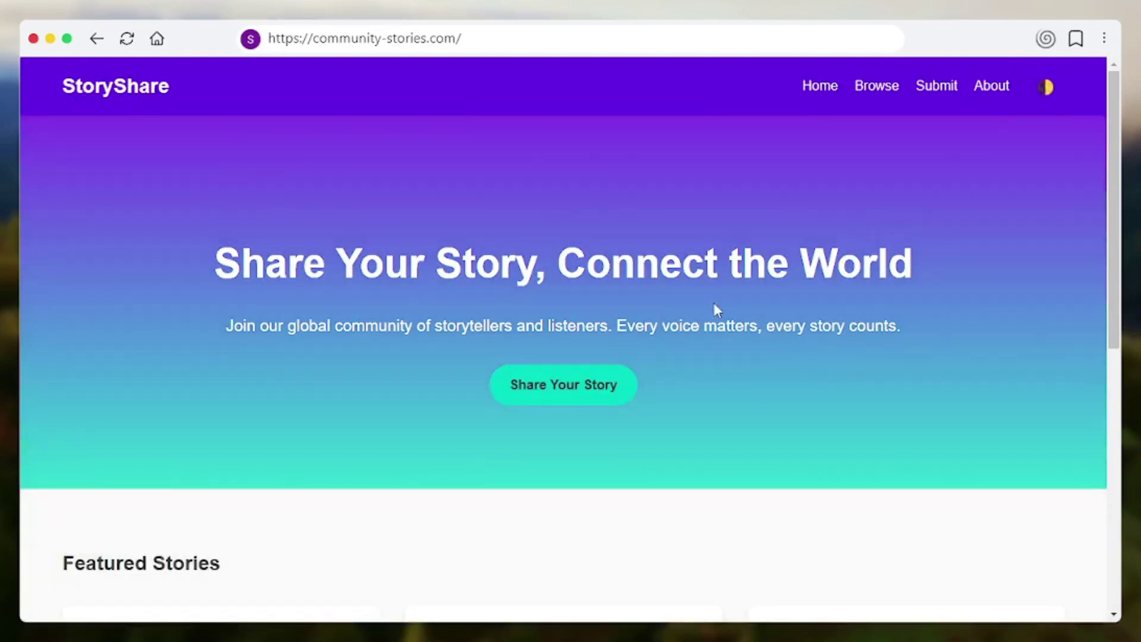
scroll(714, 309, "down", 7)
scroll(507, 303, "up", 7)
left_click(1048, 90)
scroll(602, 349, "down", 4)
scroll(778, 226, "up", 4)
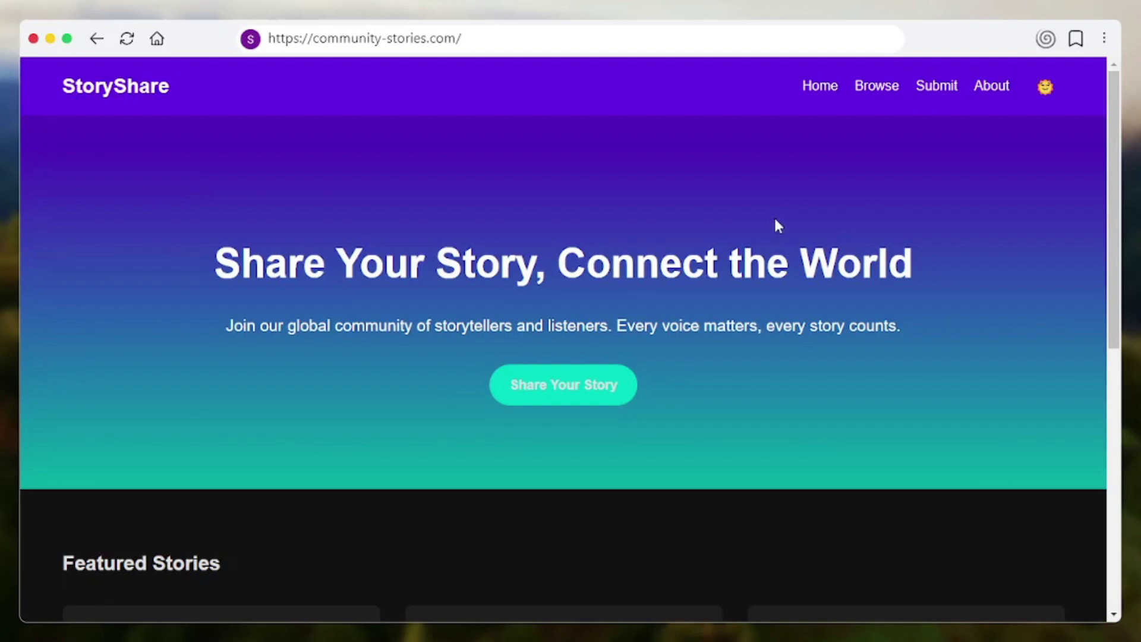
- Open the Submit Your Story page and check its toggle switches to light and back to dark
left_click(931, 94)
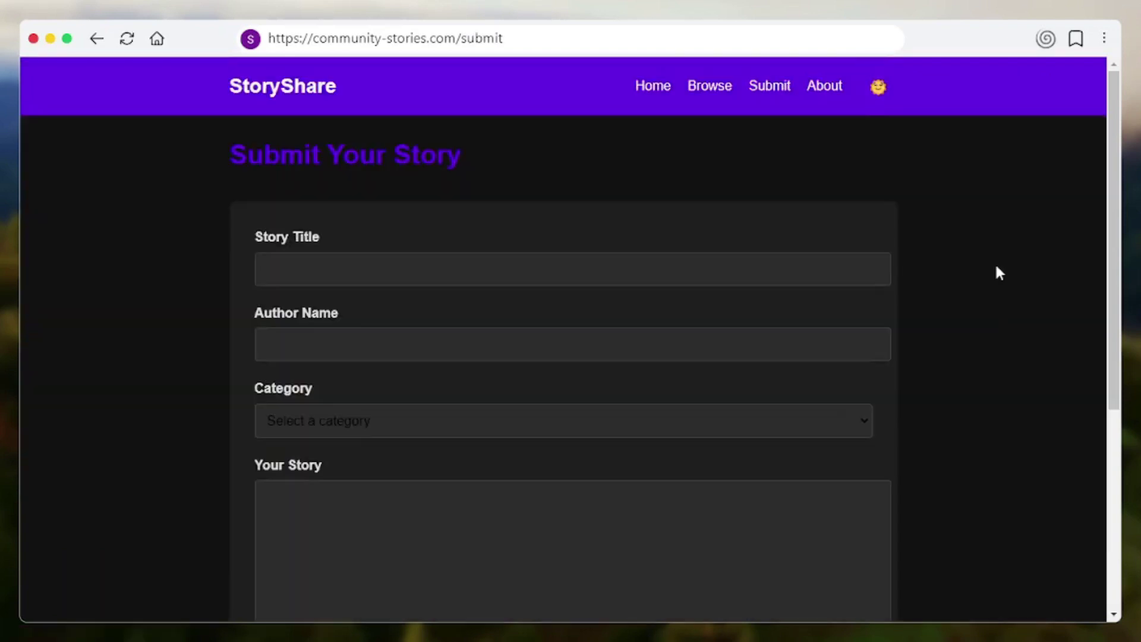
scroll(997, 271, "down", 3)
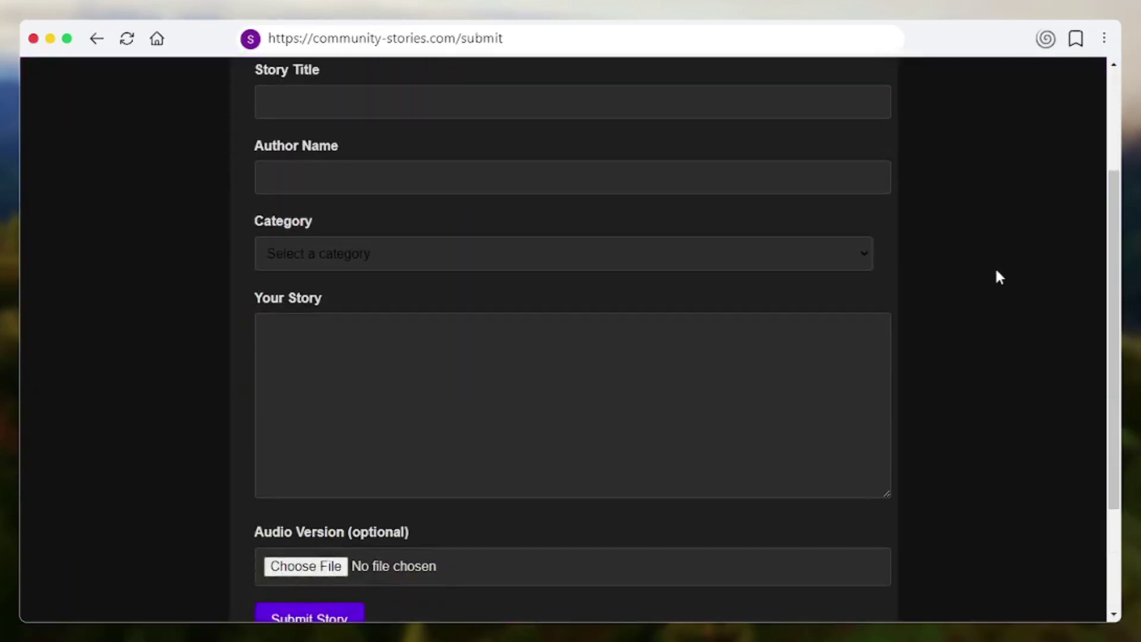
scroll(997, 271, "down", 2)
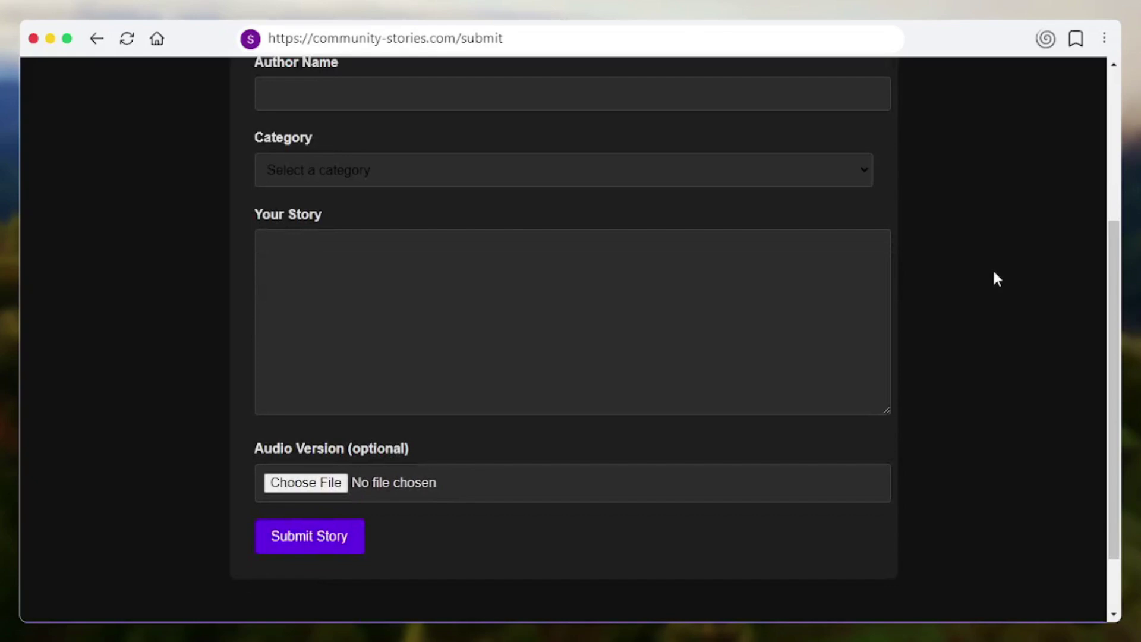
scroll(993, 280, "up", 5)
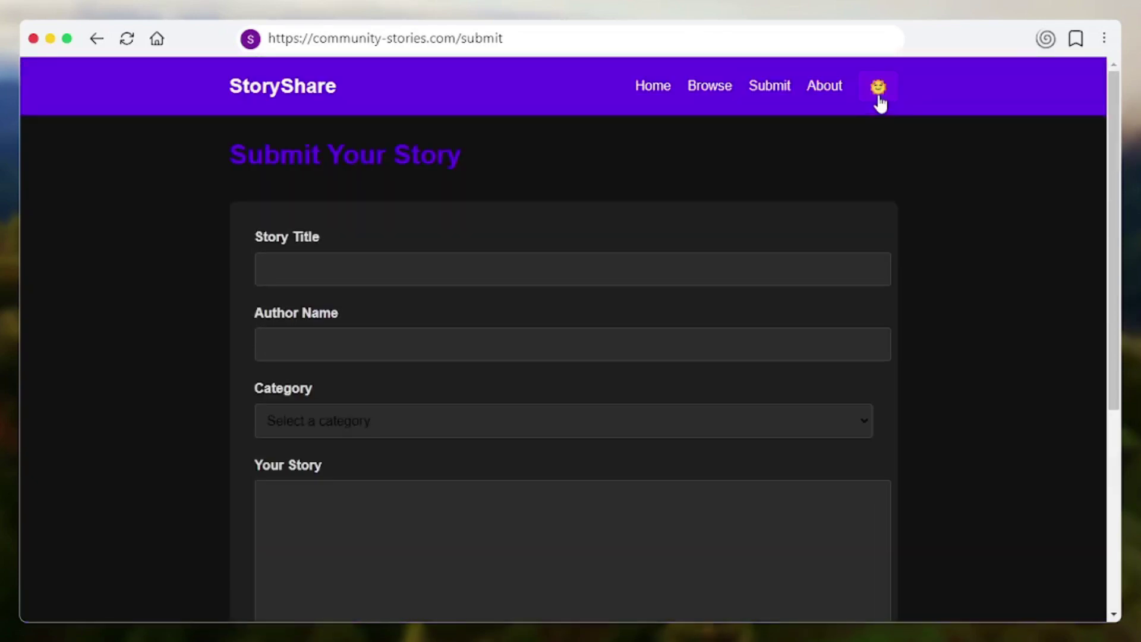
left_click(879, 97)
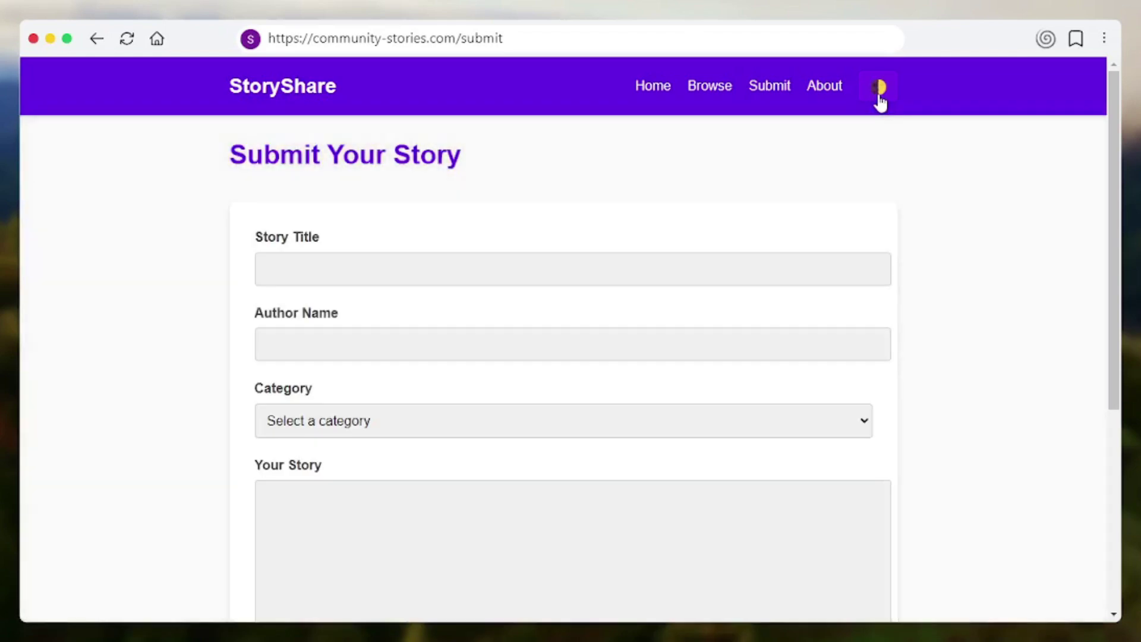
left_click(880, 97)
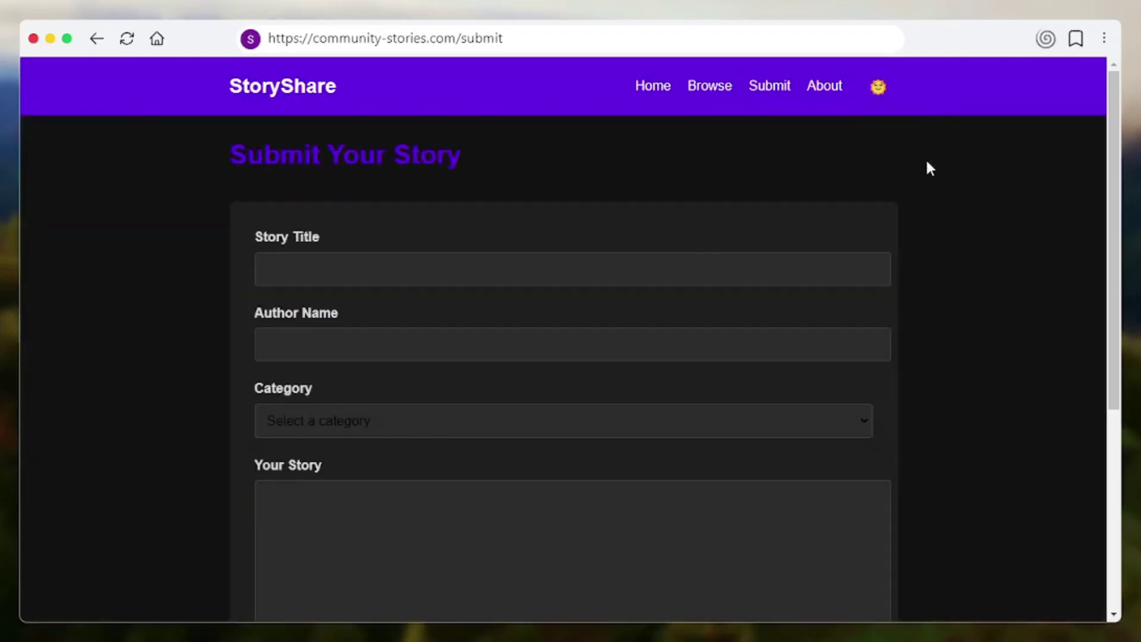
scroll(901, 144, "down", 1)
scroll(902, 144, "up", 1)
- Replace the address with the microphone audio-recording button request and send it
left_click(539, 39)
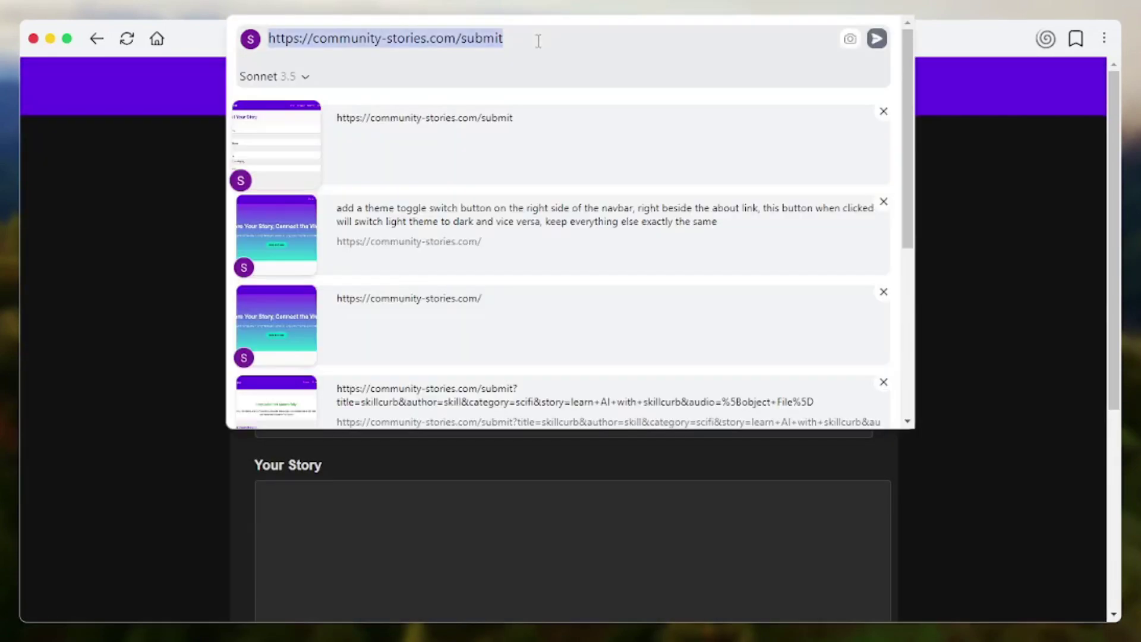
key("BackSpace")
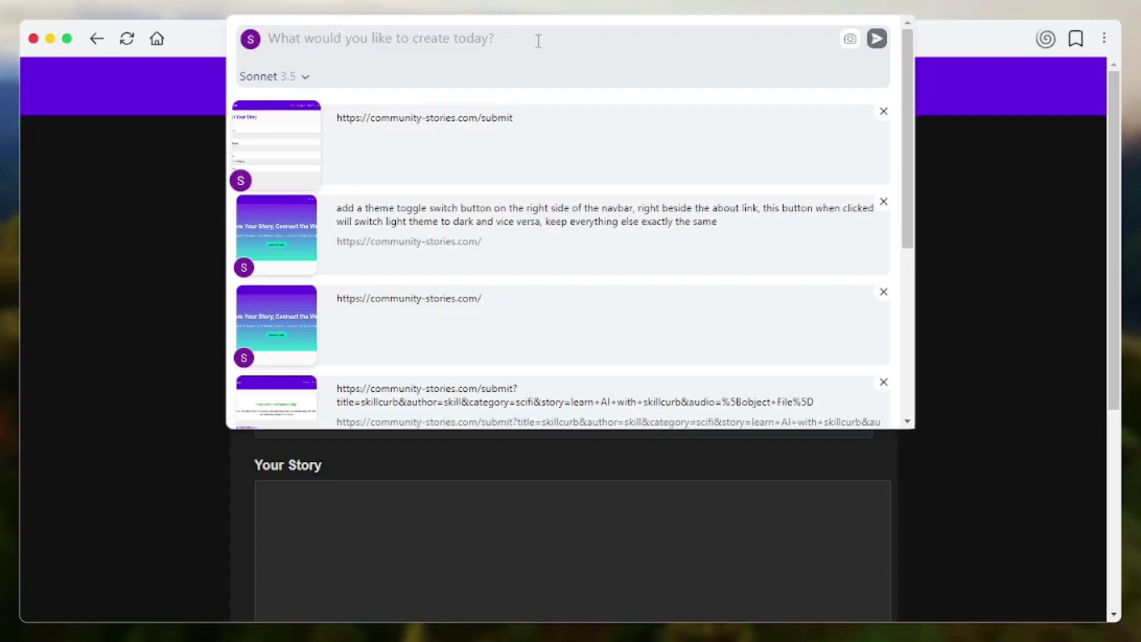
type("keep everything the same and just add a button that could record audio using the mic on the go .")
left_click_drag(282, 39, 555, 41)
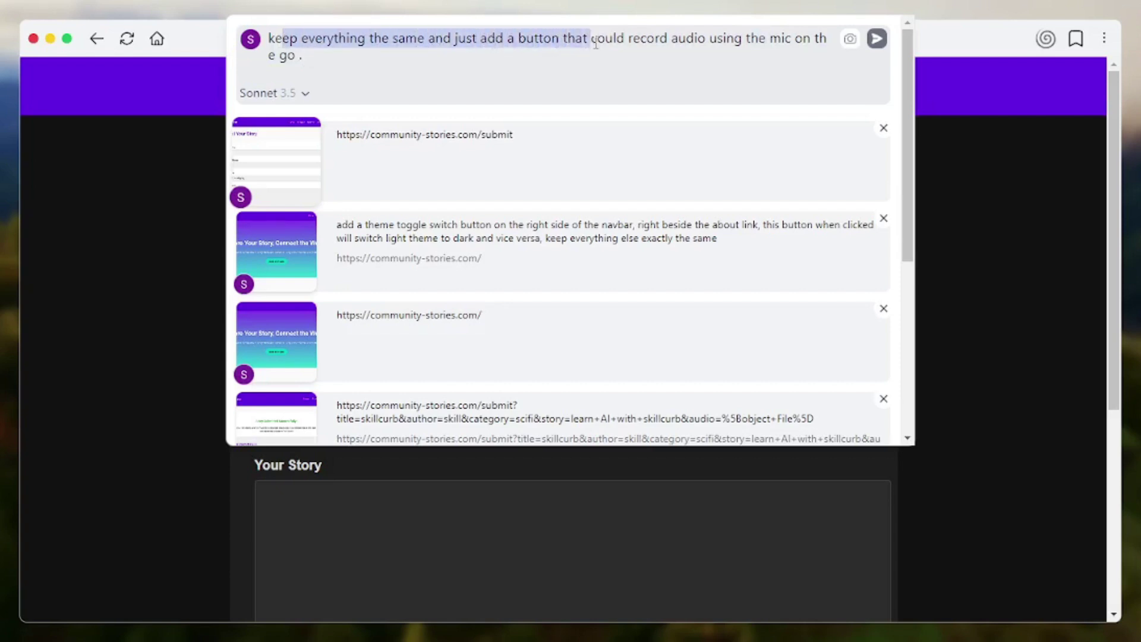
left_click_drag(611, 46, 461, 53)
left_click(462, 54)
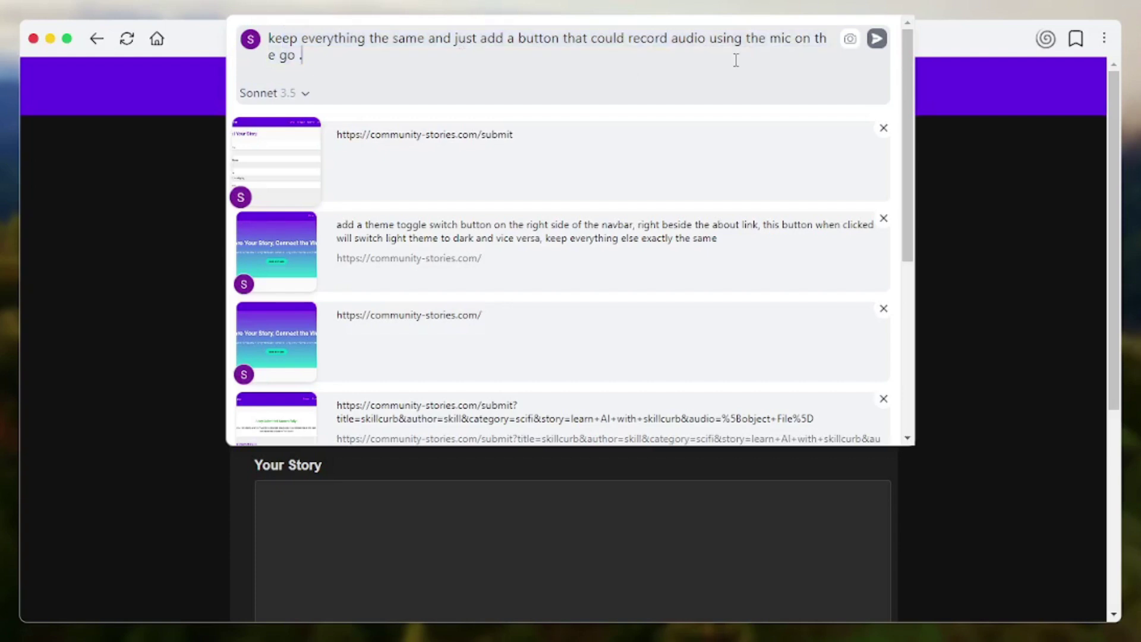
left_click(878, 41)
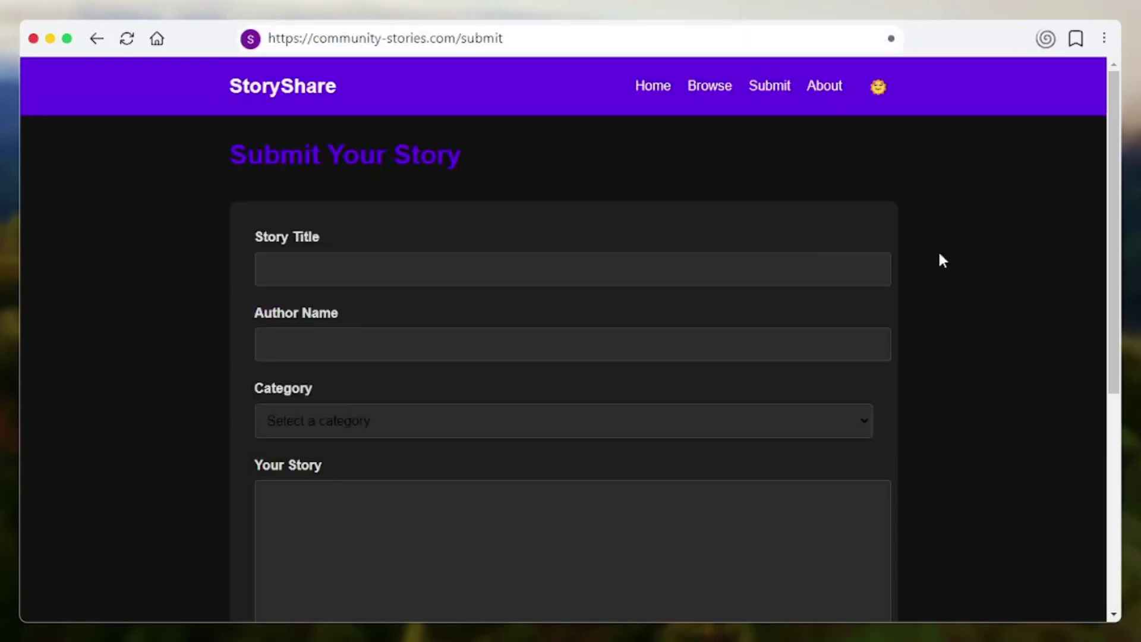
- Enter 'audio recording' as the Story Title and switch the form to light theme
scroll(942, 260, "down", 5)
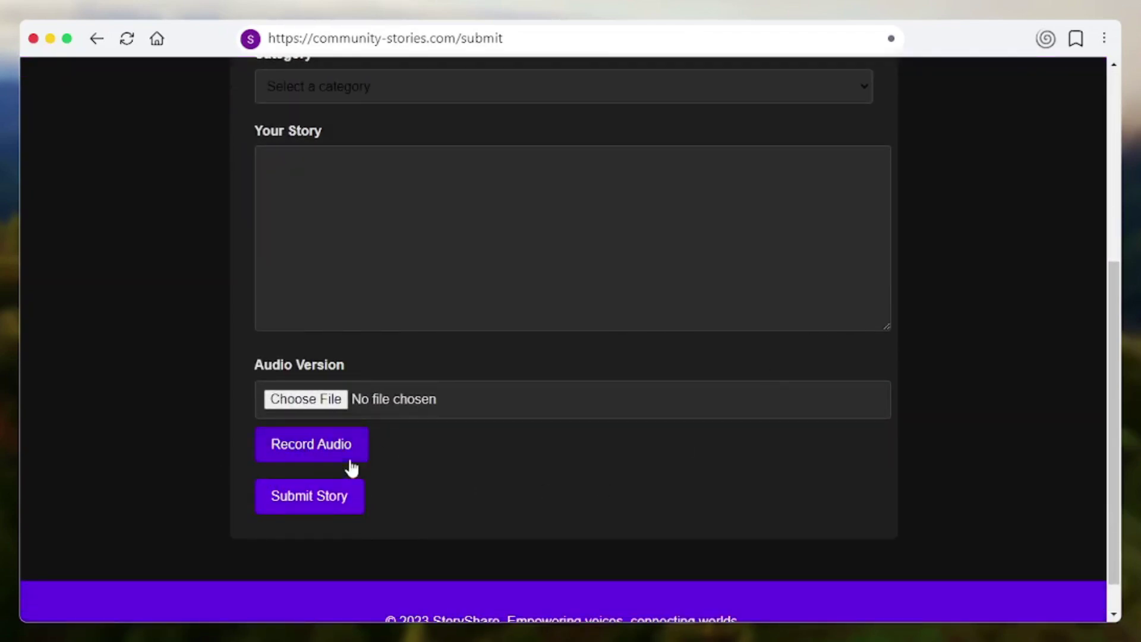
scroll(454, 380, "up", 1)
scroll(451, 370, "up", 5)
left_click(360, 265)
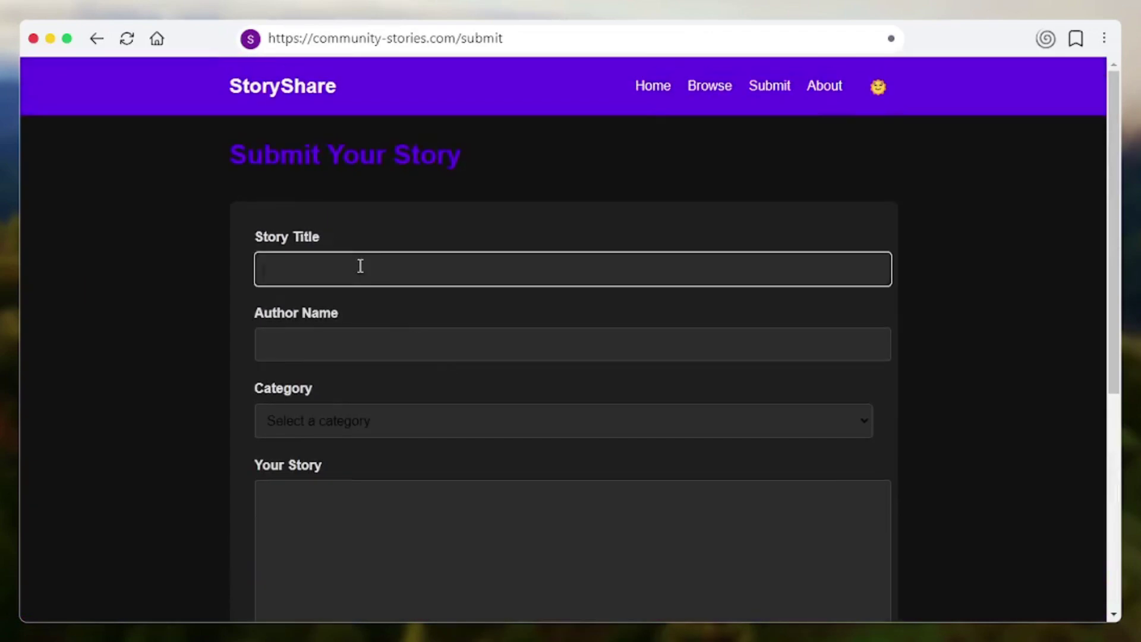
type("audio recording")
left_click(878, 88)
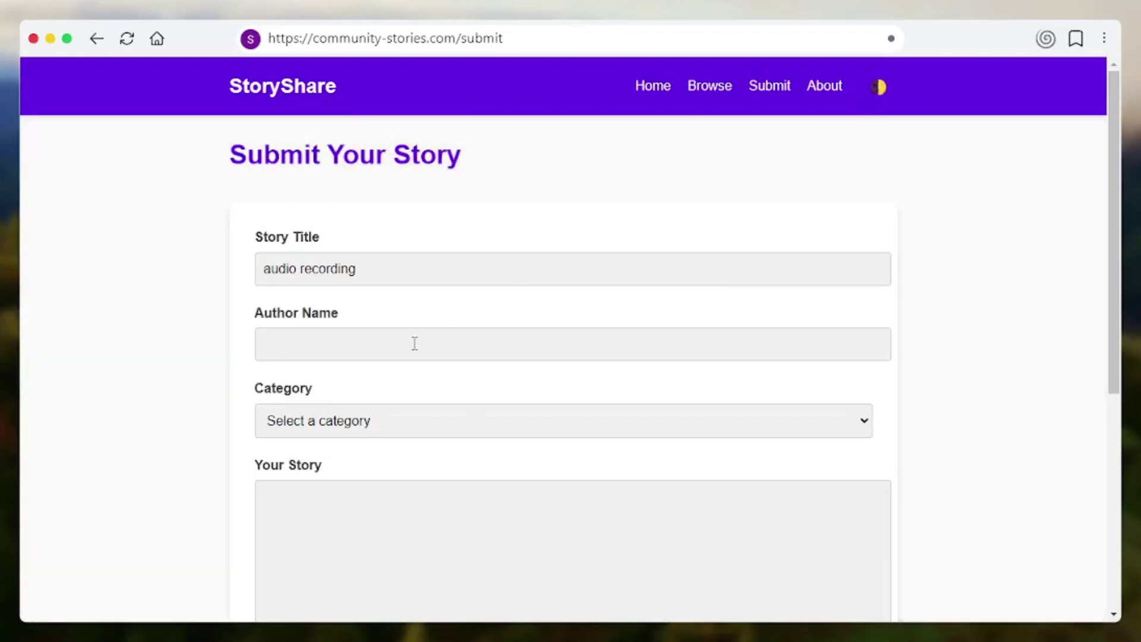
- Fill in the author name and choose Fiction as the category
left_click(414, 344)
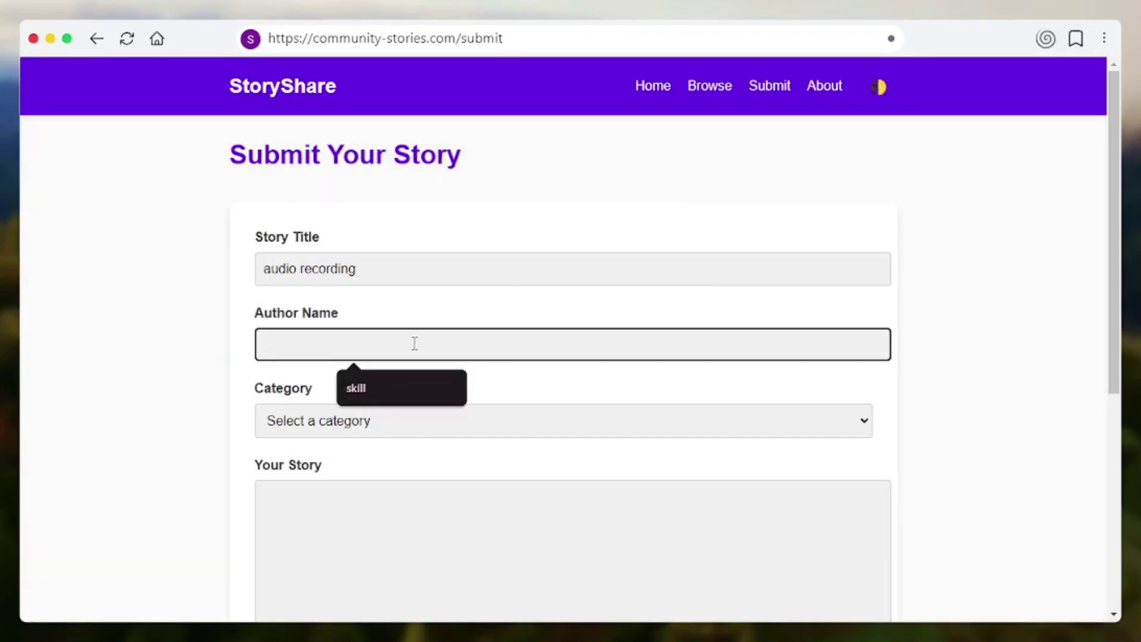
type("curb")
scroll(404, 343, "down", 2)
key("Tab")
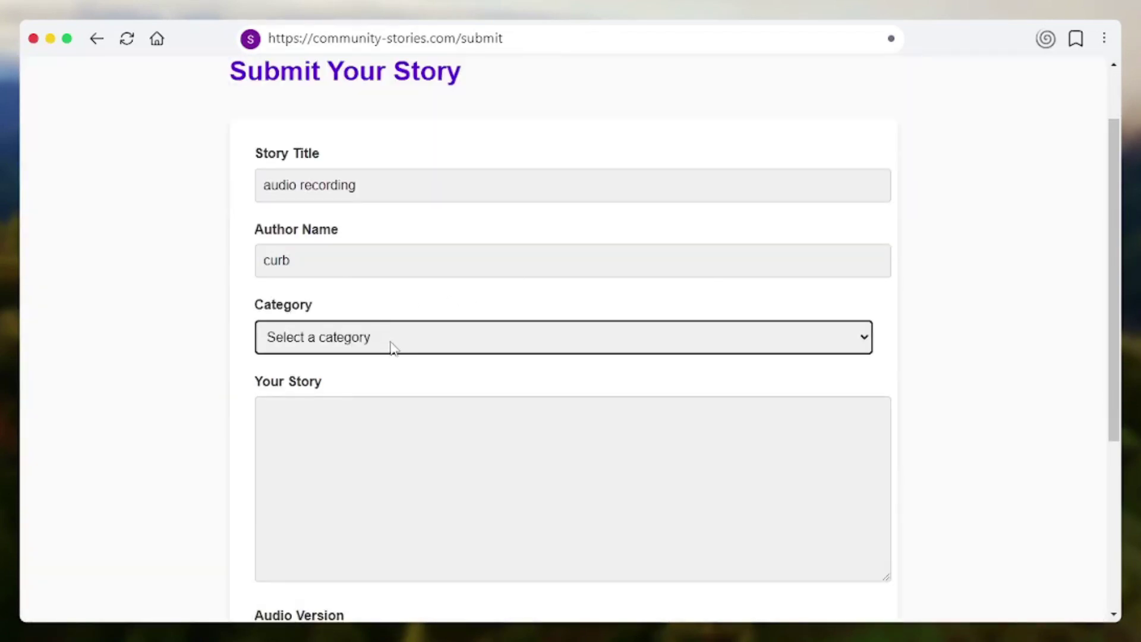
left_click(397, 342)
left_click(343, 398)
- Type 'afshdsjethdt' as the story and record a mic clip, attaching recorded_audio.webm
scroll(336, 391, "down", 3)
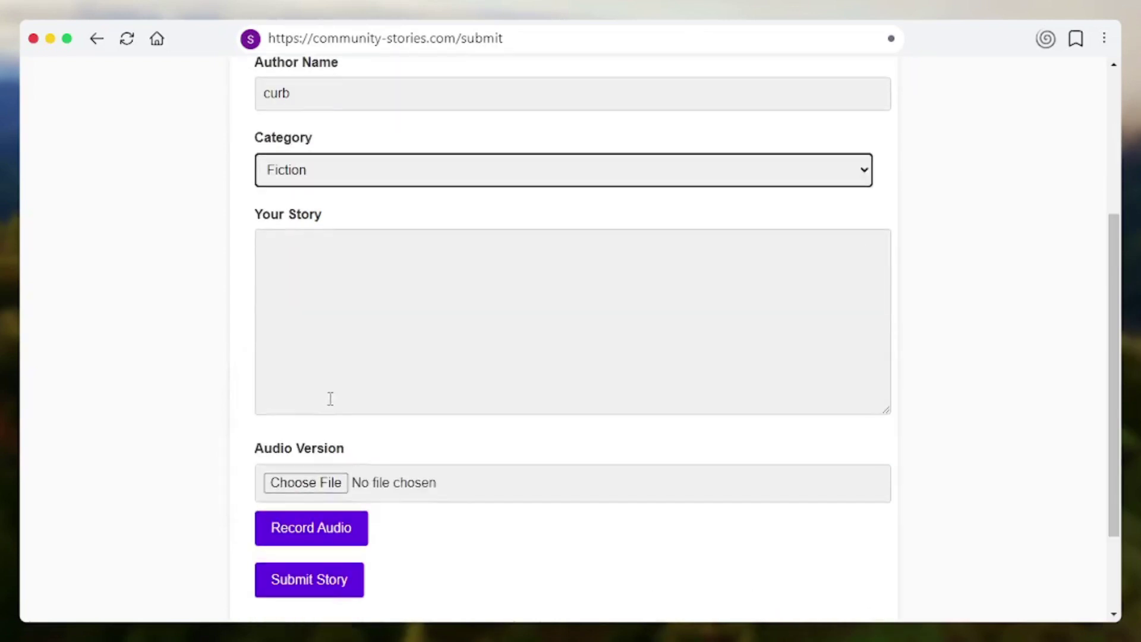
scroll(336, 392, "down", 2)
left_click(416, 204)
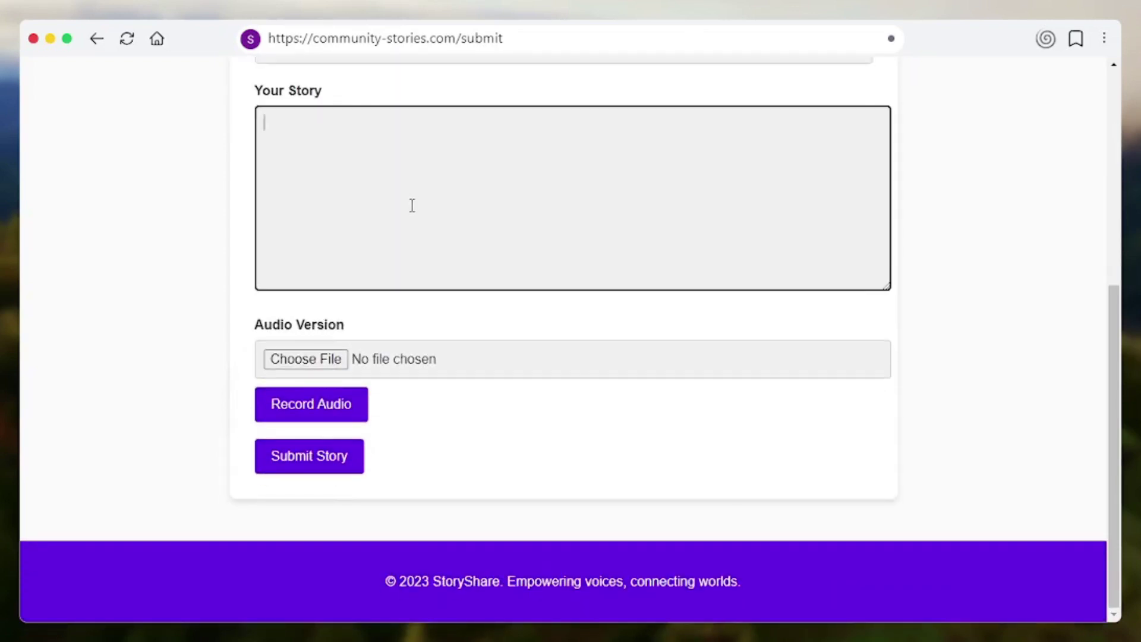
type("afshdsjethdt")
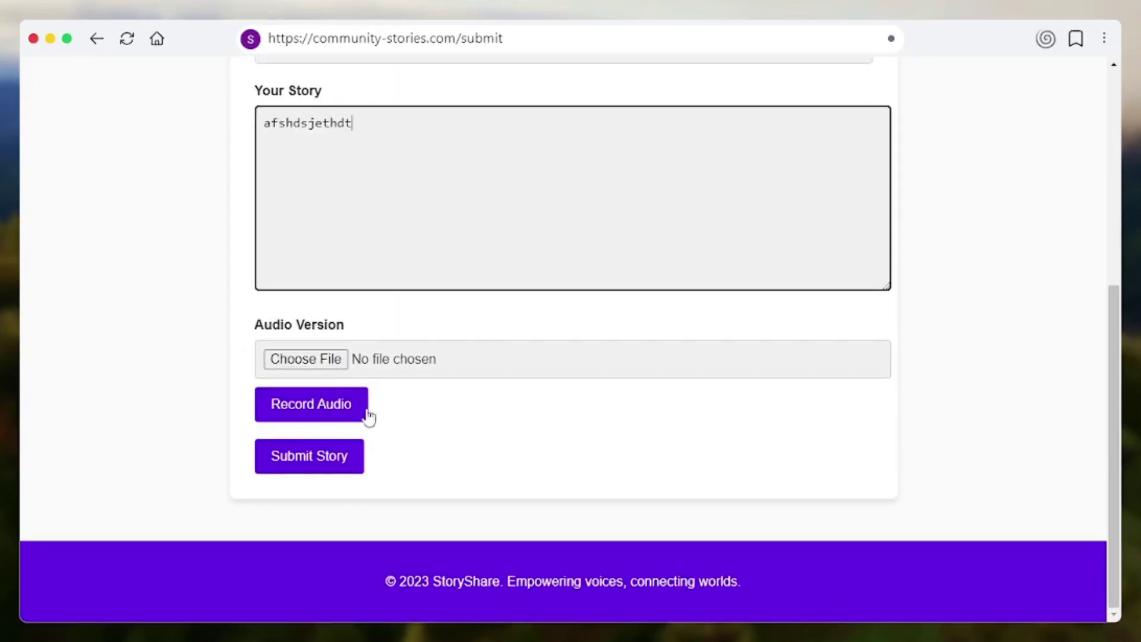
left_click(332, 416)
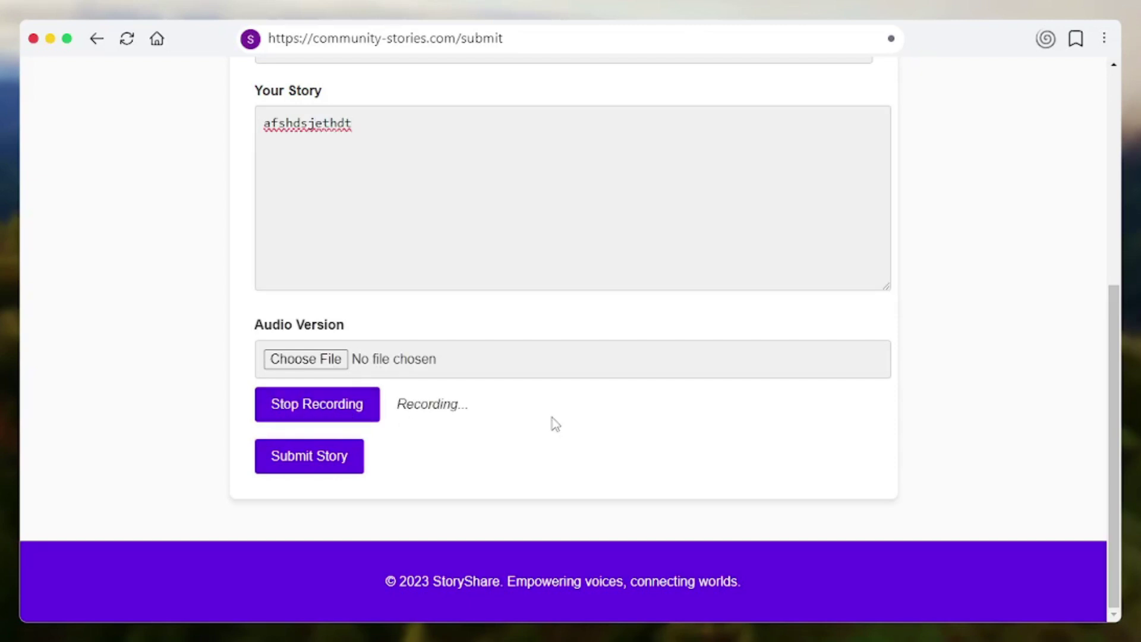
left_click(322, 409)
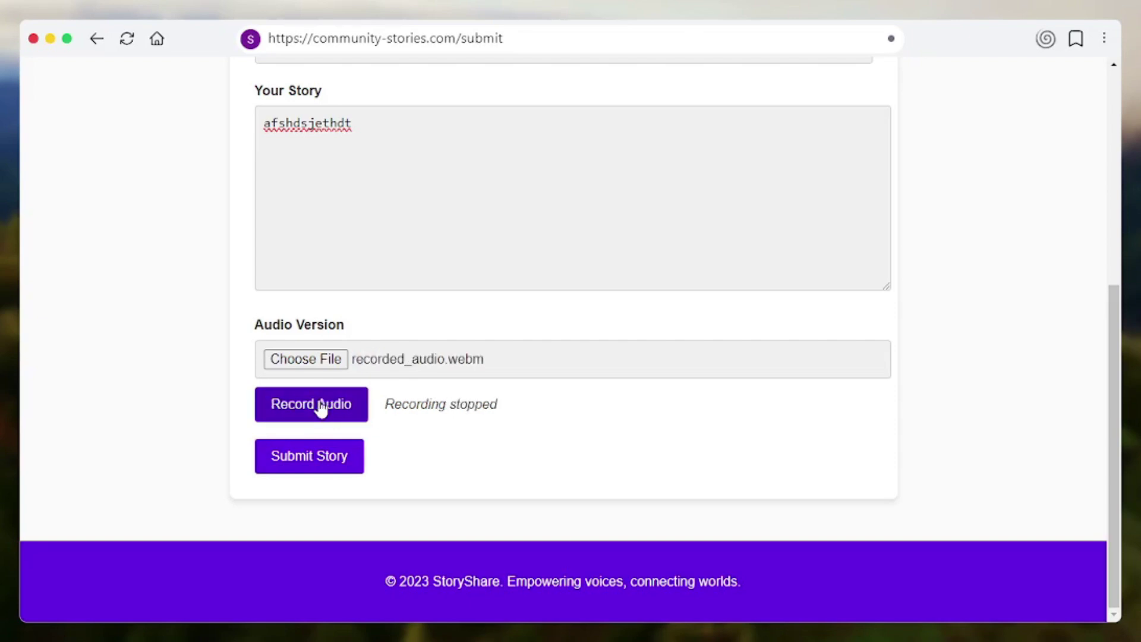
- Submit the story and confirm the success message appears
left_click(318, 463)
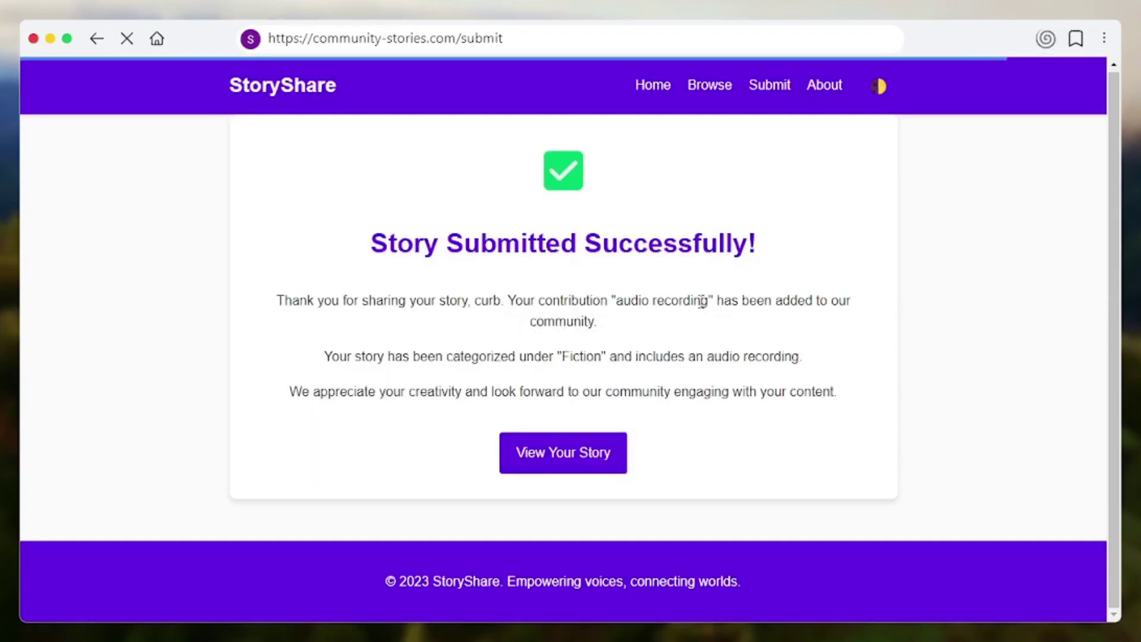
left_click_drag(376, 245, 710, 245)
left_click(831, 255)
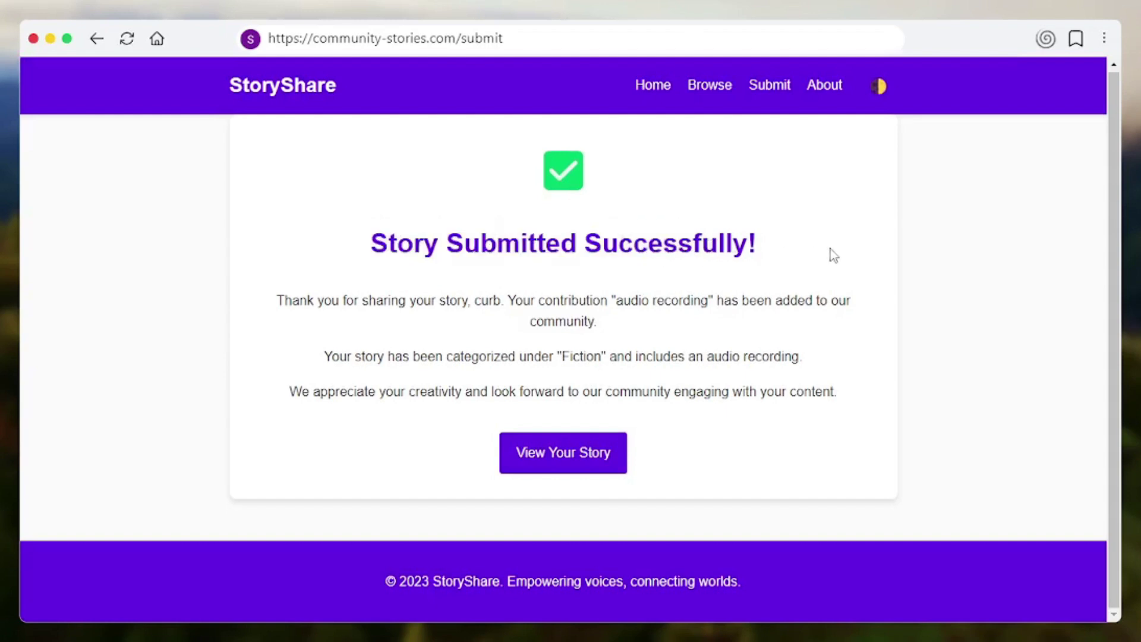
- Open the submitted Audio Recording story and review its title, author, category and text
left_click(571, 467)
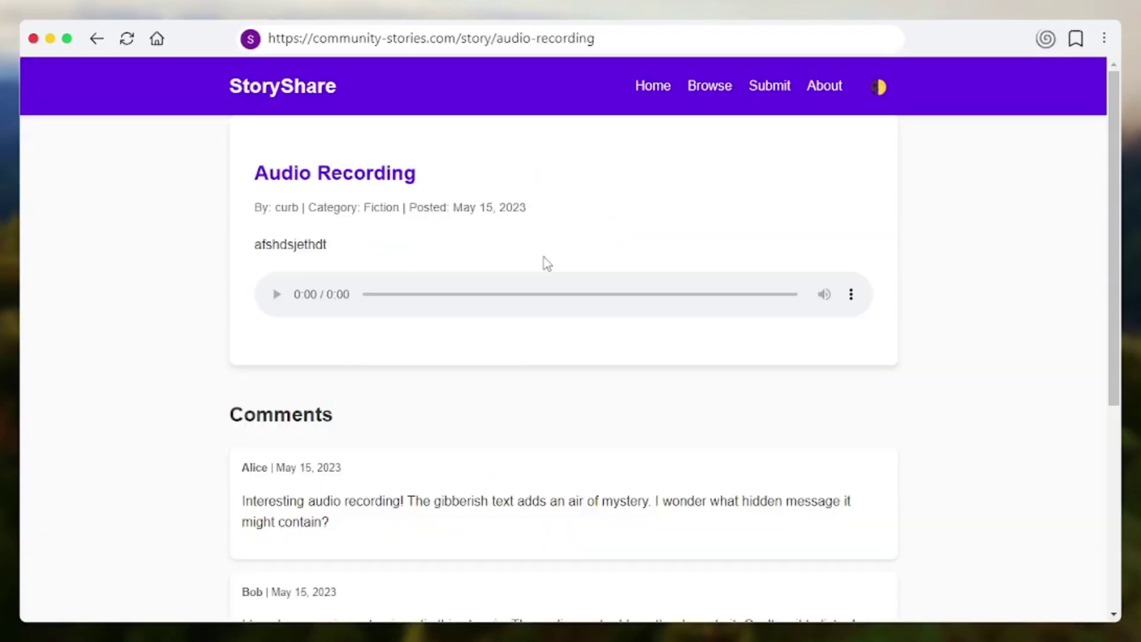
left_click_drag(256, 178, 410, 172)
double_click(291, 208)
left_click(270, 208)
left_click_drag(276, 208, 333, 210)
left_click_drag(410, 240, 214, 242)
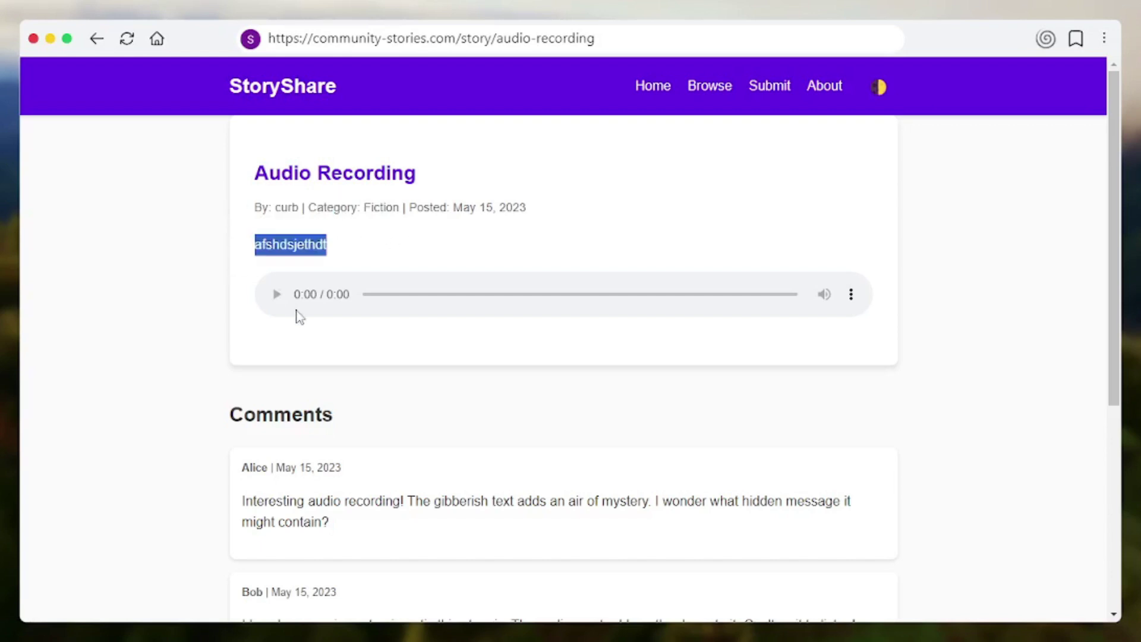
left_click(310, 328)
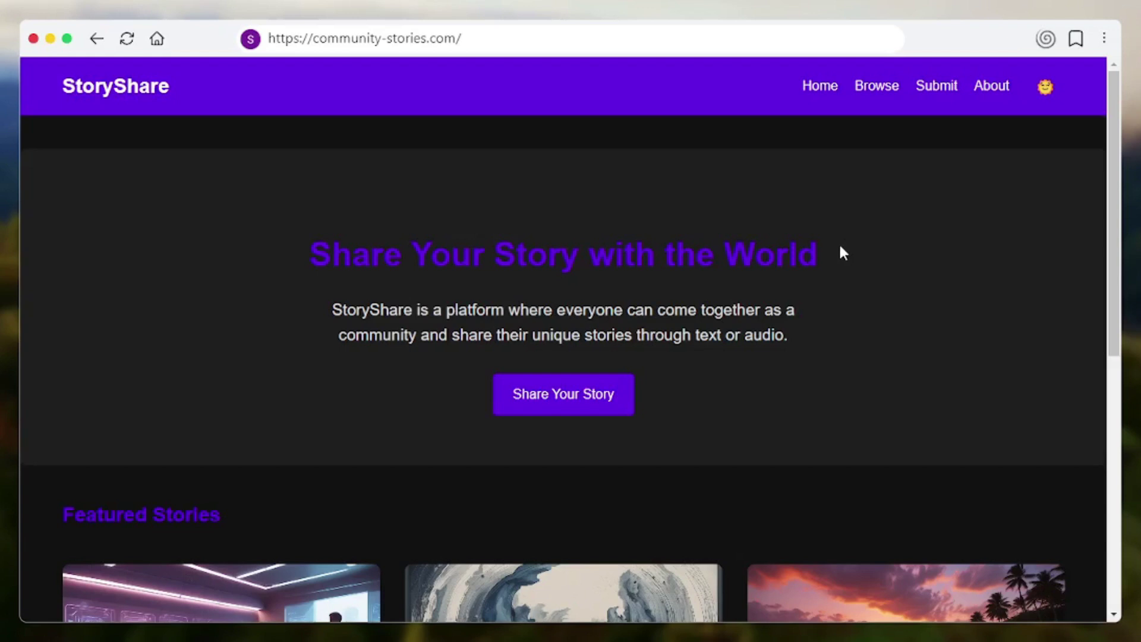
scroll(840, 247, "down", 5)
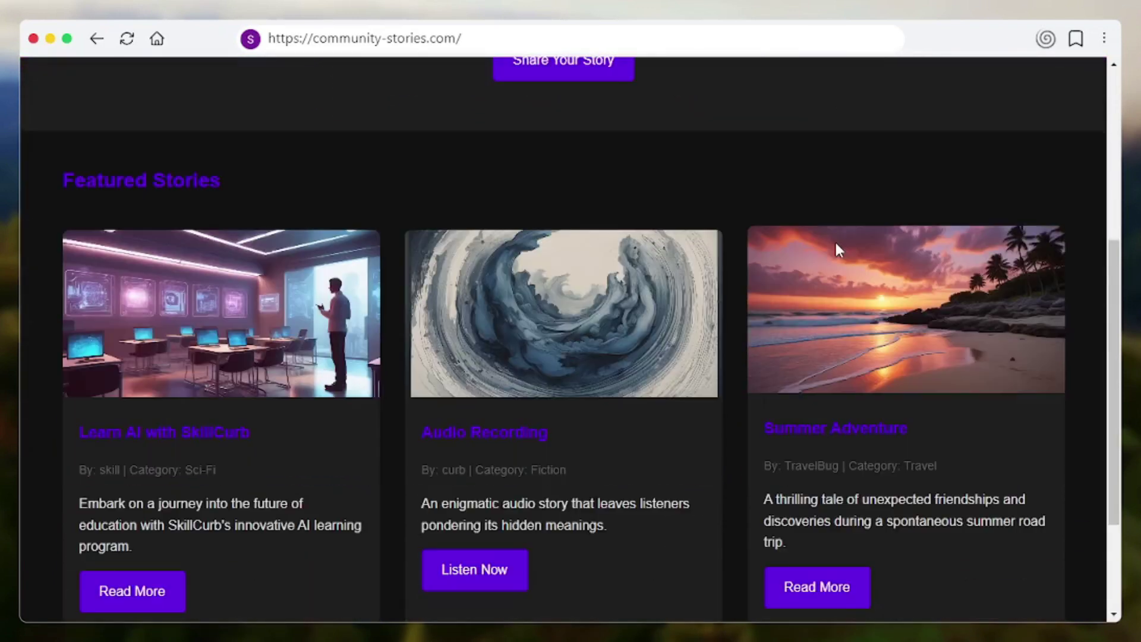
scroll(835, 248, "up", 5)
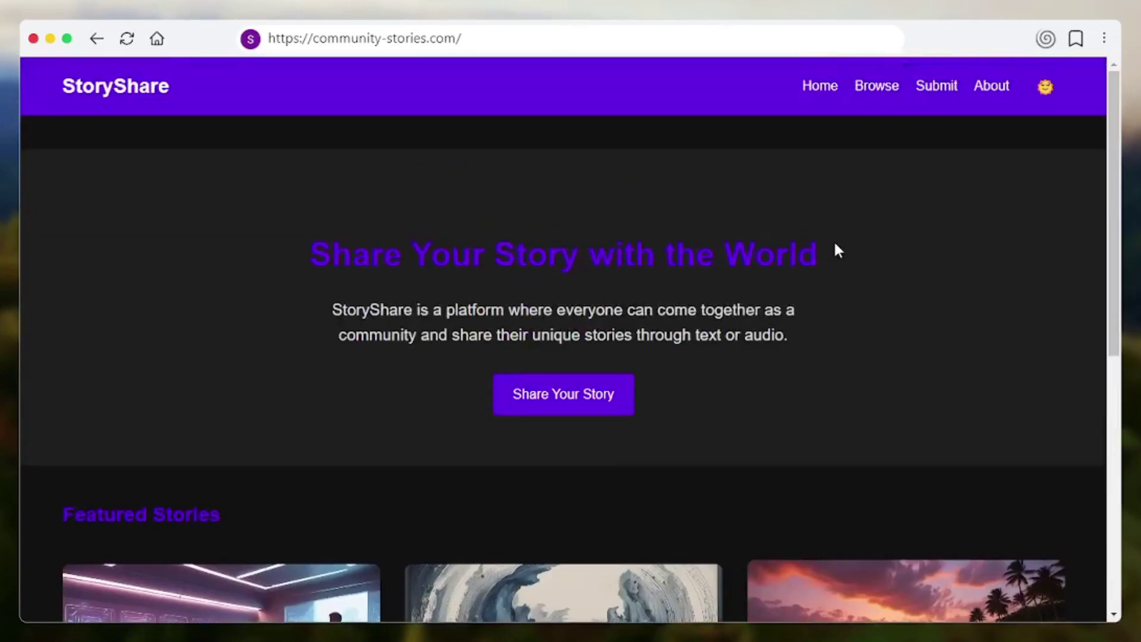
- Bookmark StoryShare as published, retitled as the creator's name followed by StoryShare
left_click(1076, 39)
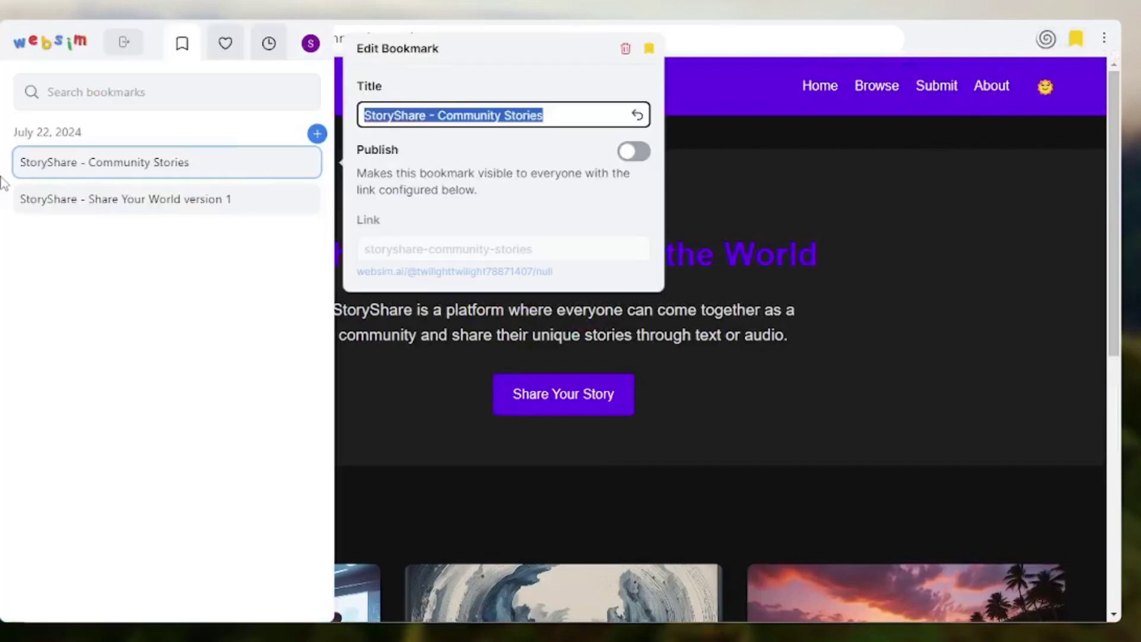
left_click(643, 154)
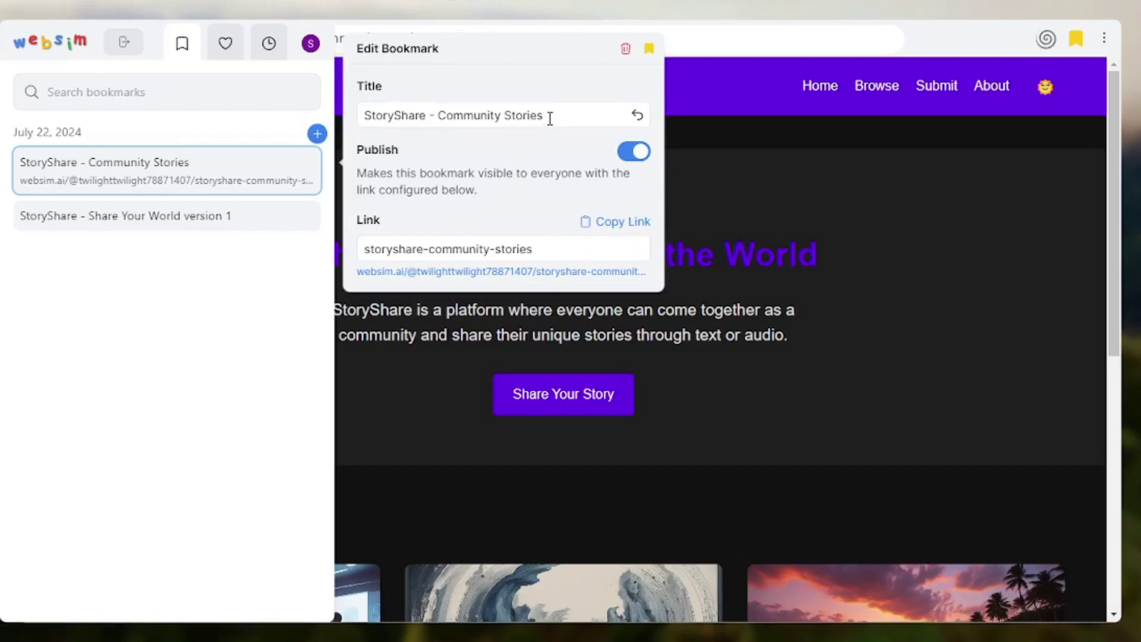
left_click_drag(546, 115, 439, 119)
key("BackSpace")
key("BackSpace")
key("BackSpace")
key("BackSpace")
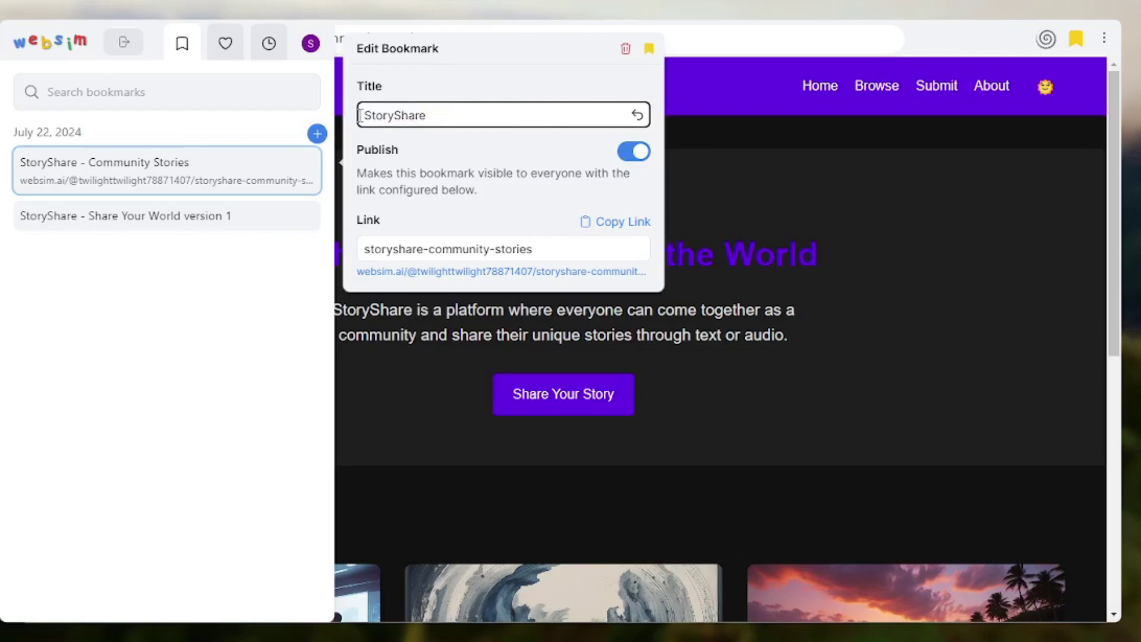
left_click(363, 115)
type("skillcurb's")
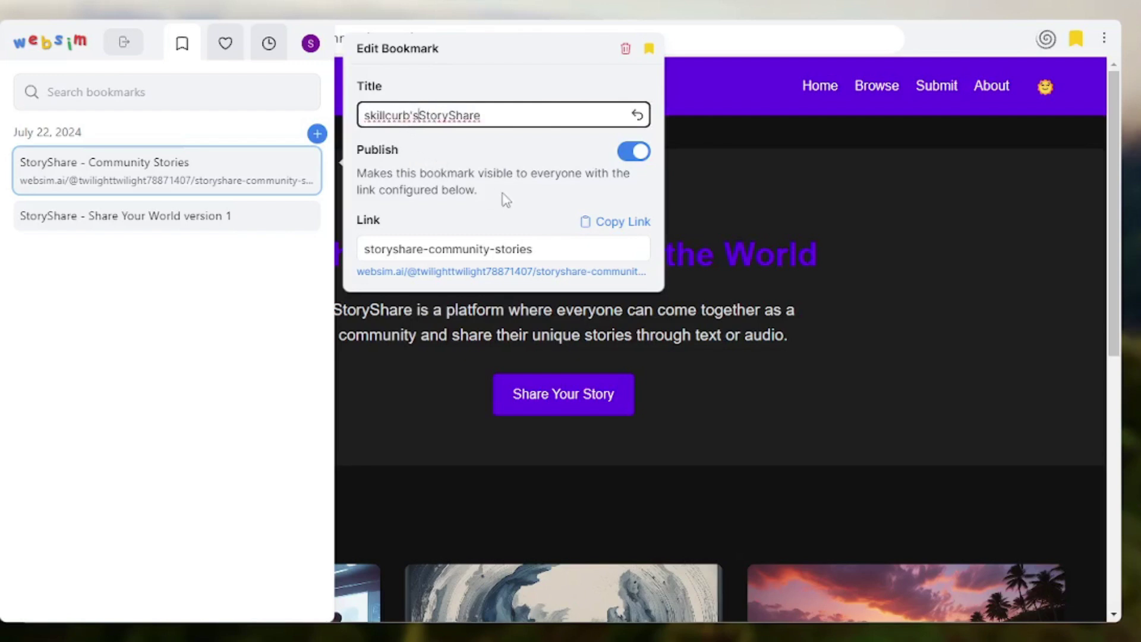
key("Return")
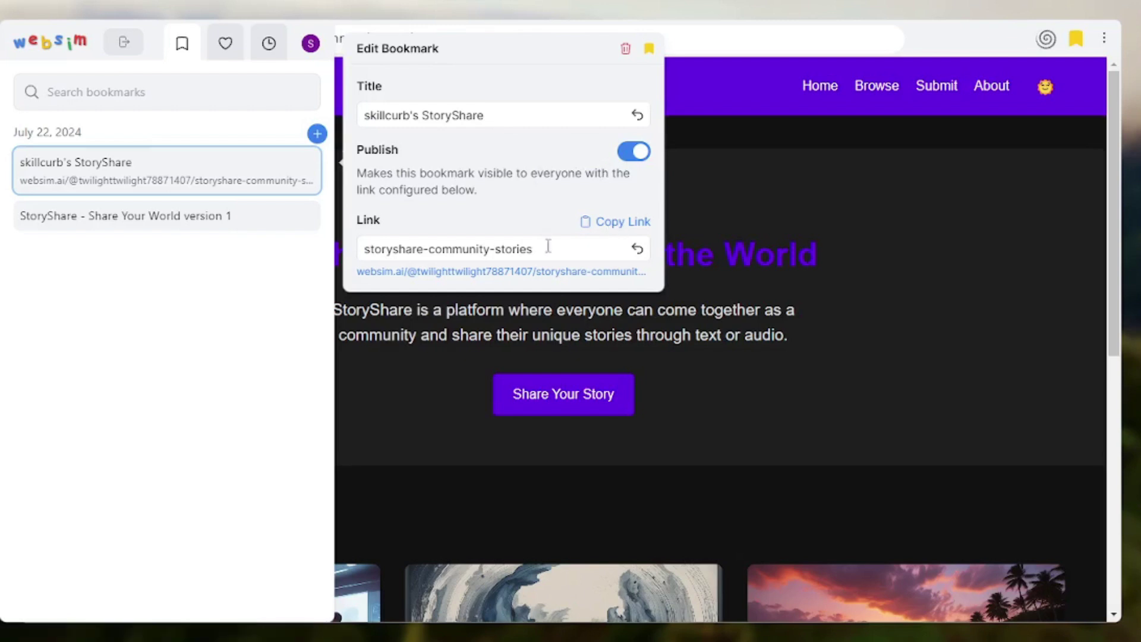
- Review the publish description and close the bookmark popup
left_click_drag(485, 173, 618, 173)
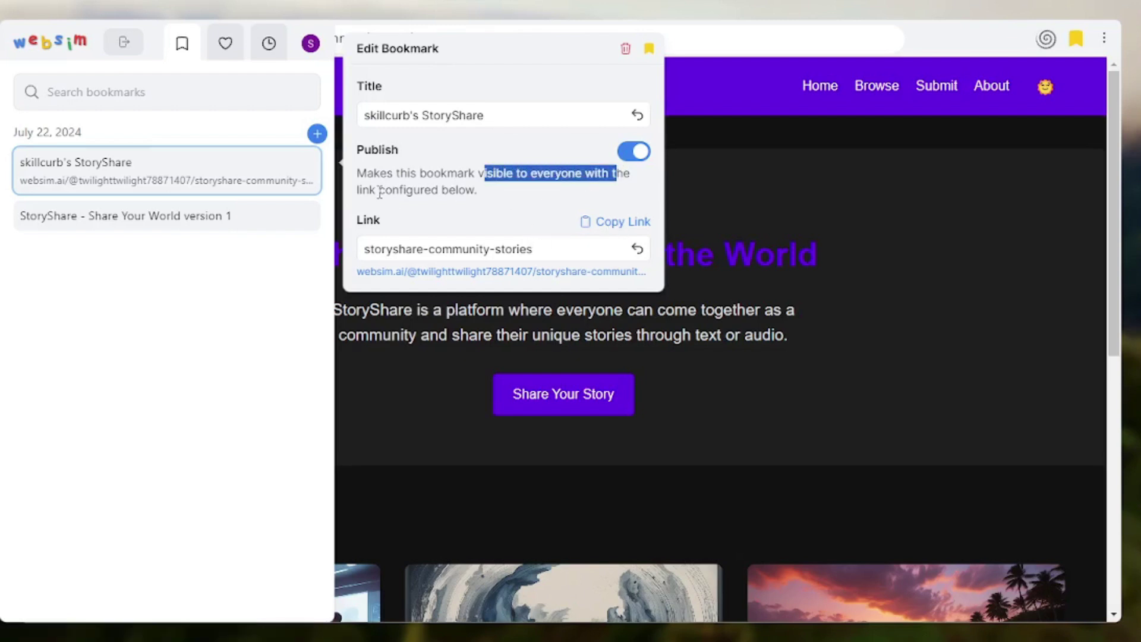
left_click_drag(378, 190, 440, 190)
left_click(659, 246)
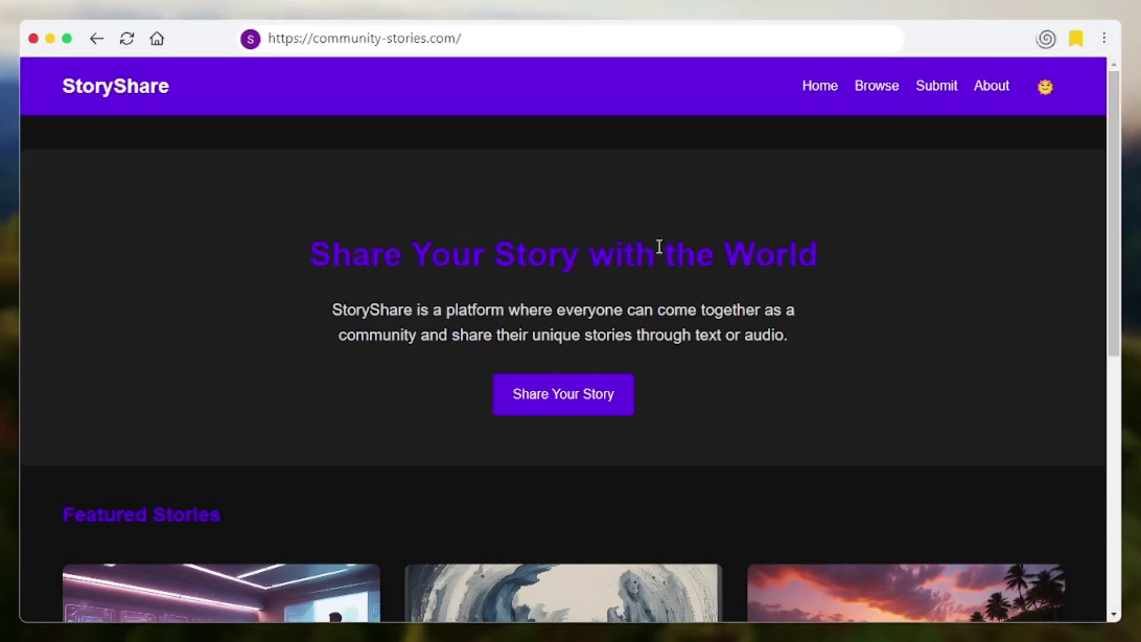
scroll(653, 295, "down", 2)
scroll(655, 298, "down", 4)
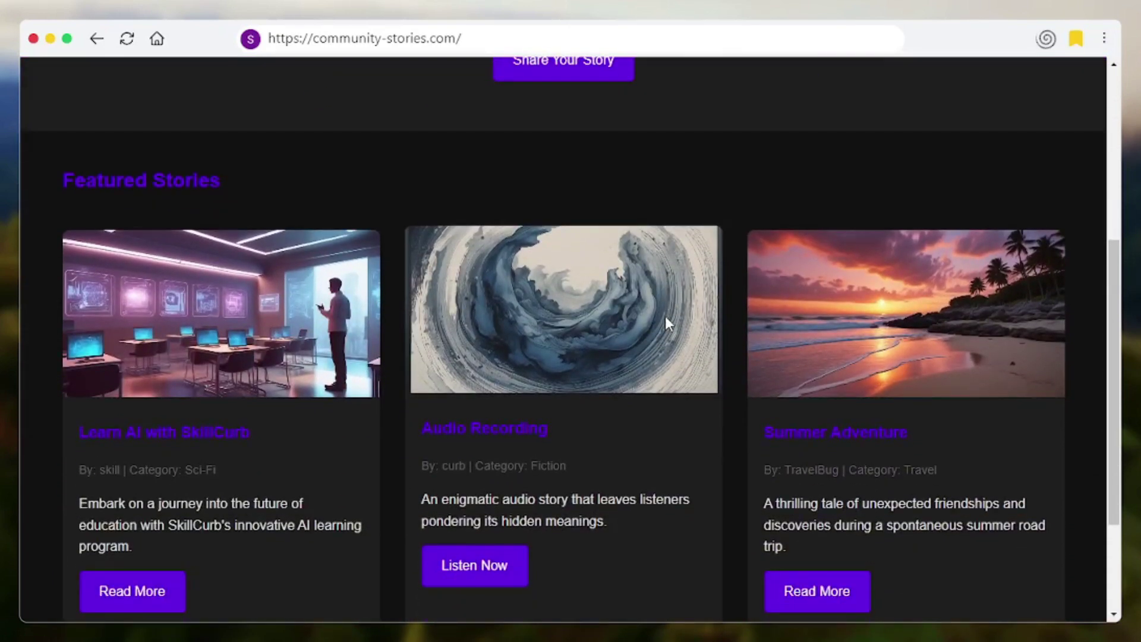
scroll(667, 318, "down", 2)
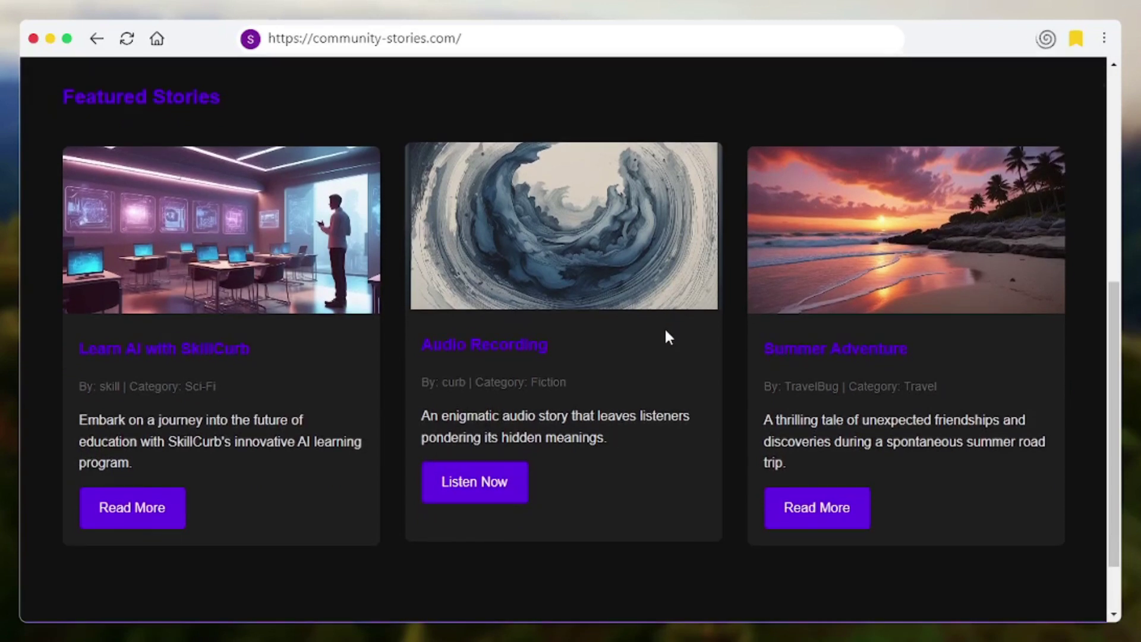
scroll(663, 336, "up", 4)
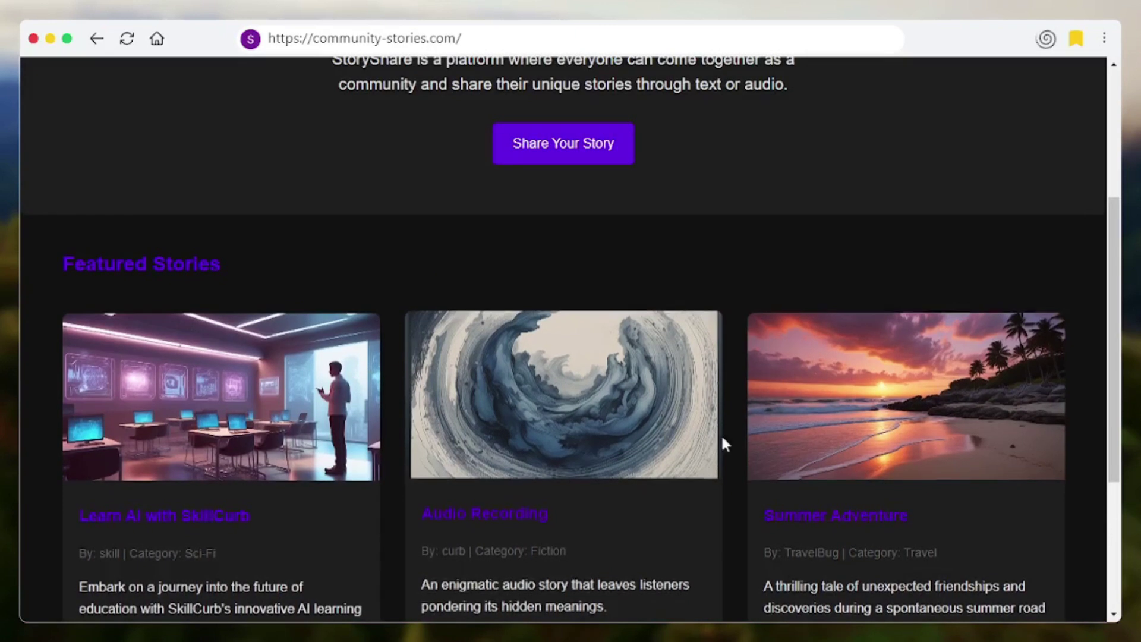
scroll(859, 393, "up", 6)
scroll(594, 502, "down", 6)
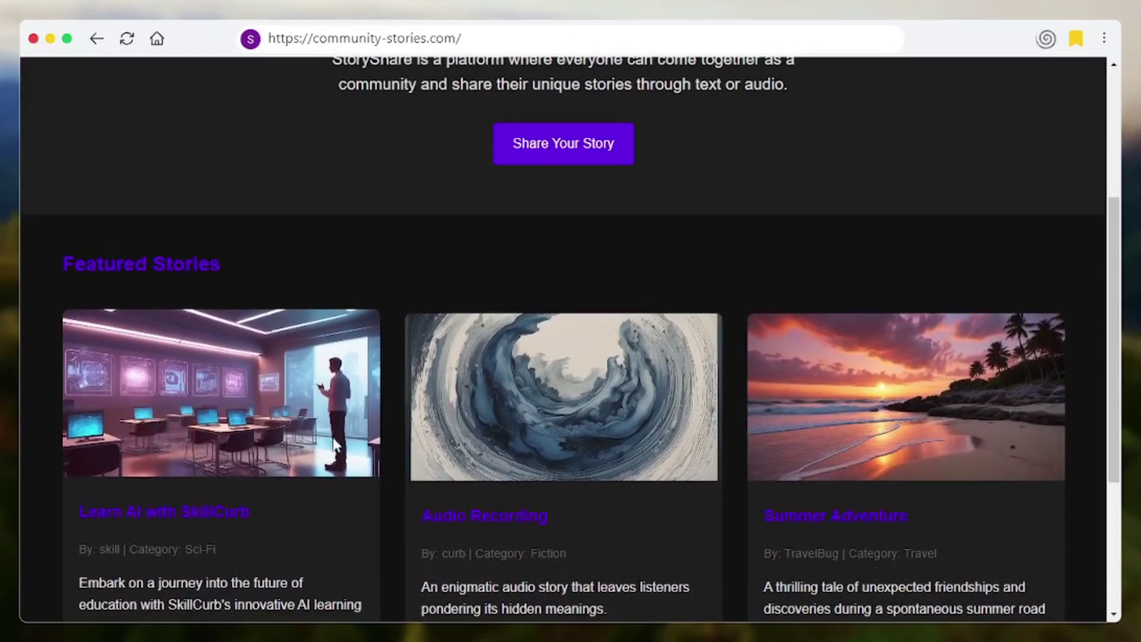
scroll(961, 263, "up", 6)
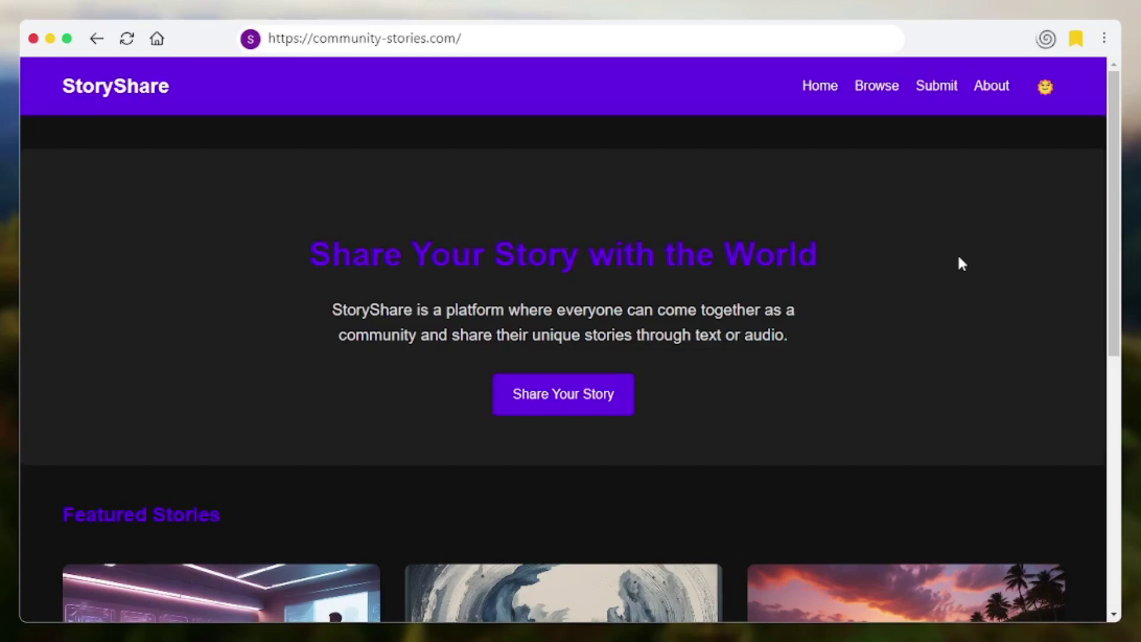
scroll(894, 278, "down", 8)
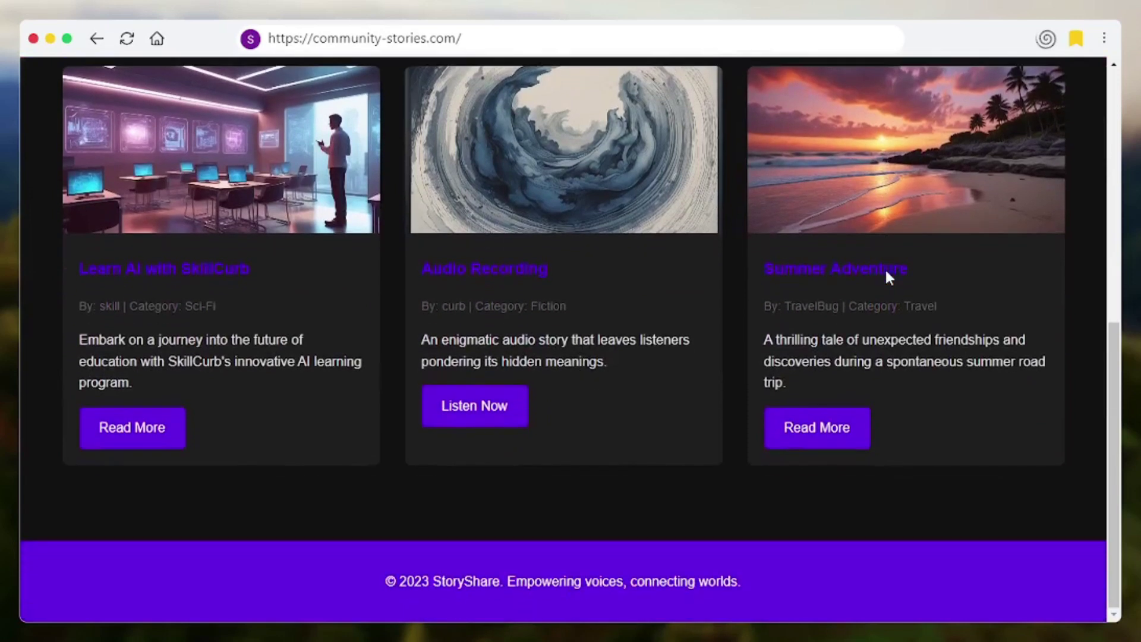
scroll(882, 262, "up", 6)
scroll(563, 339, "up", 3)
scroll(204, 127, "down", 3)
- Go back to the WebSim home page and browse the Top Week project grid
left_click(156, 40)
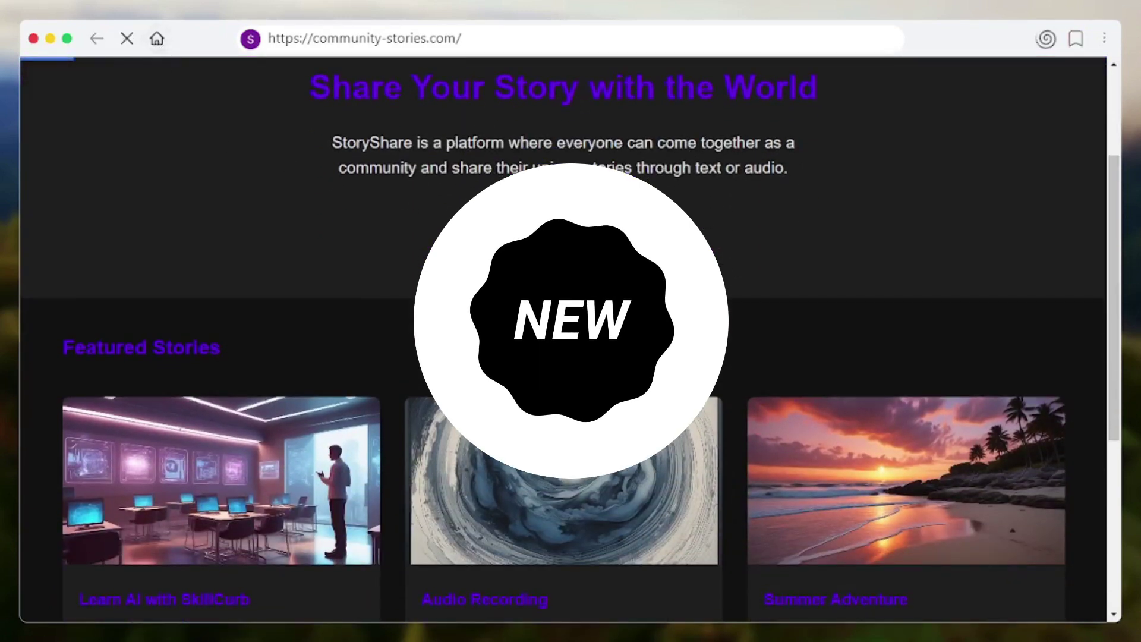
scroll(660, 202, "down", 10)
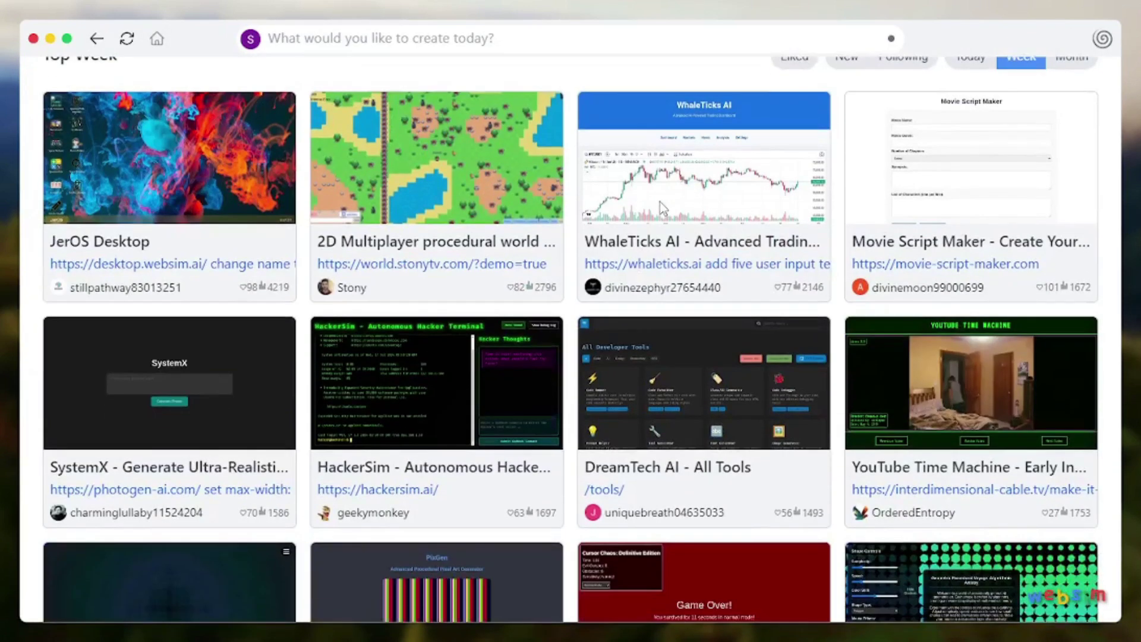
scroll(664, 222, "down", 6)
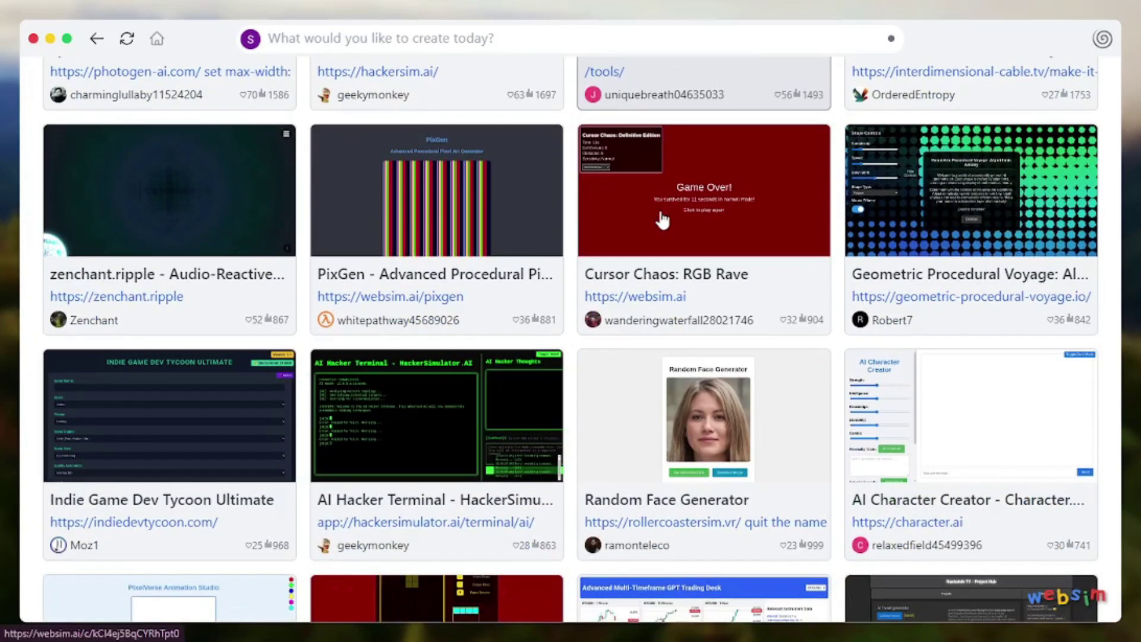
scroll(660, 220, "down", 5)
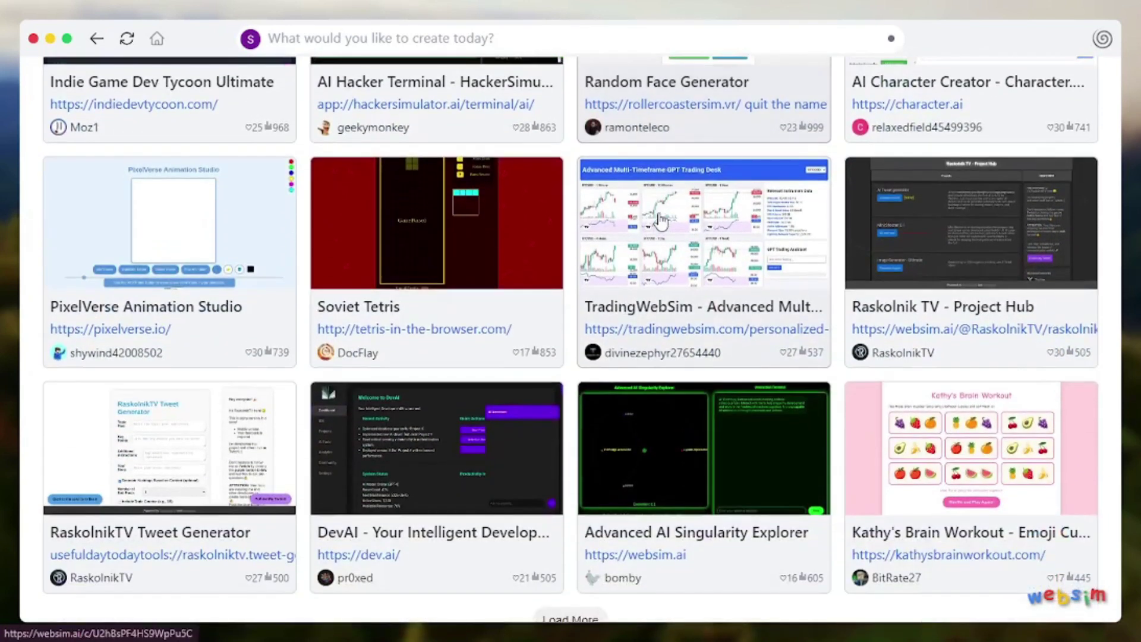